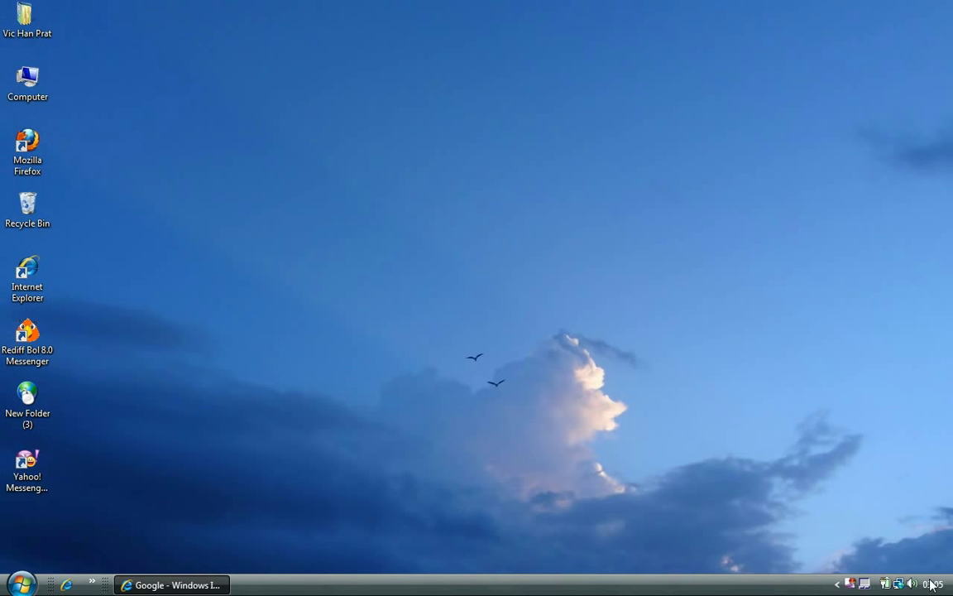
Search Google for 'yahoo messenger download free' and scroll through the results.
left_click(212, 587)
left_click(432, 351)
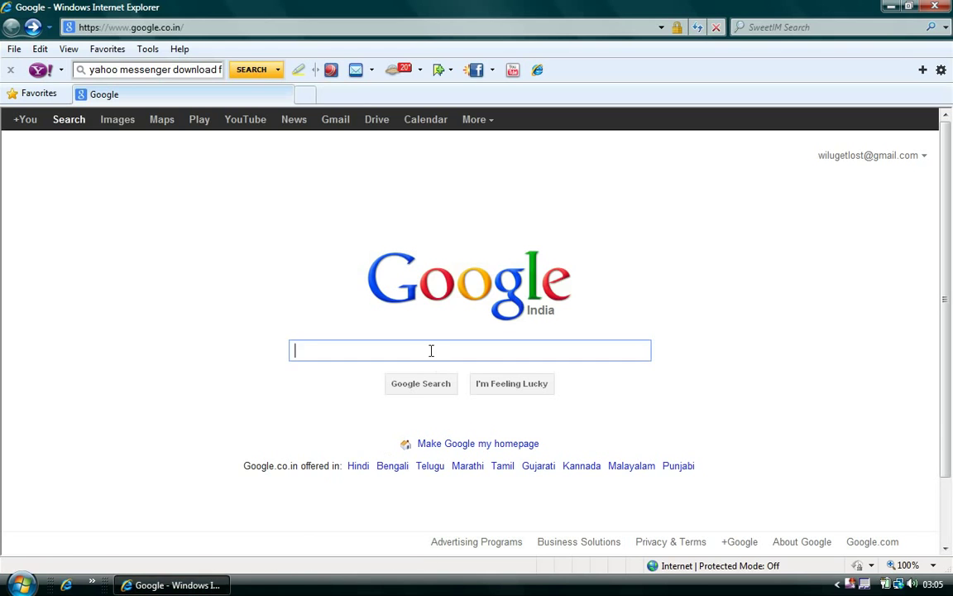
type("yahoo messanger")
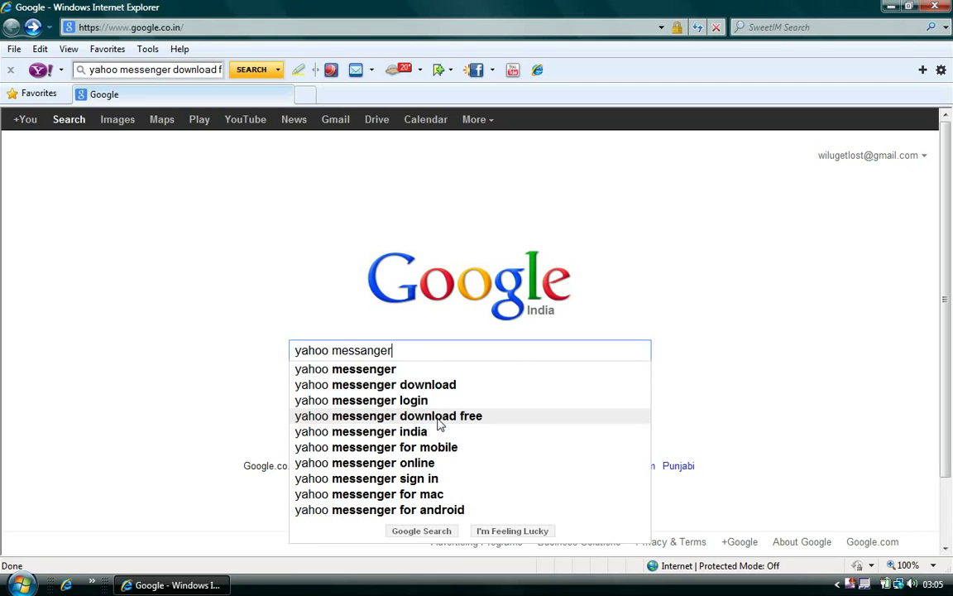
left_click(438, 420)
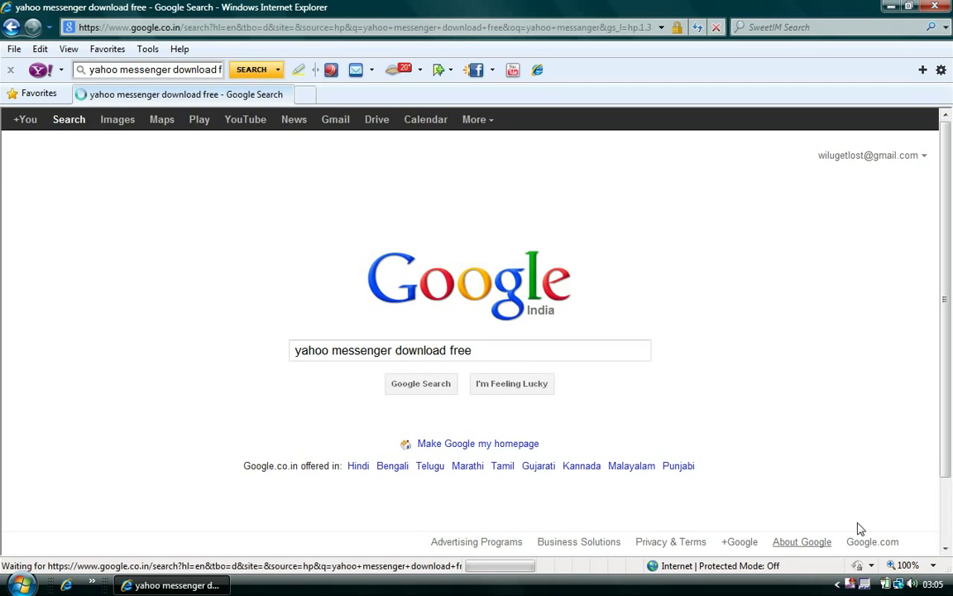
scroll(948, 530, "down", 4)
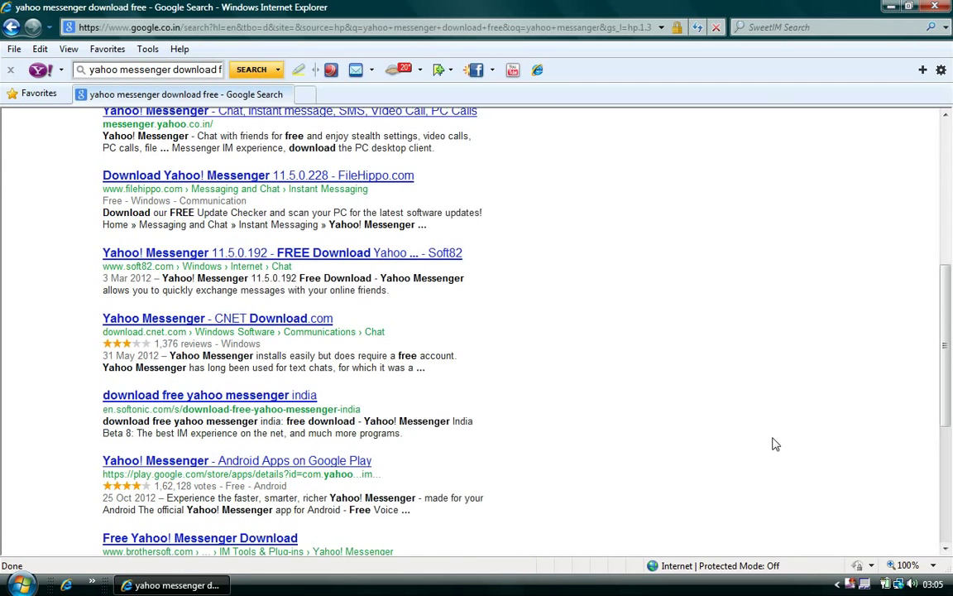
scroll(772, 445, "up", 1)
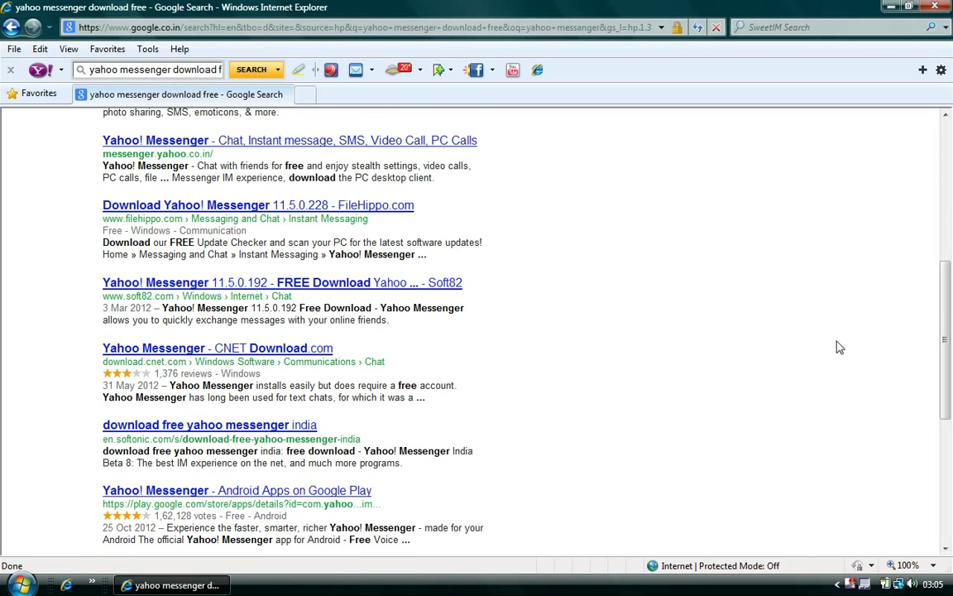
scroll(900, 394, "up", 2)
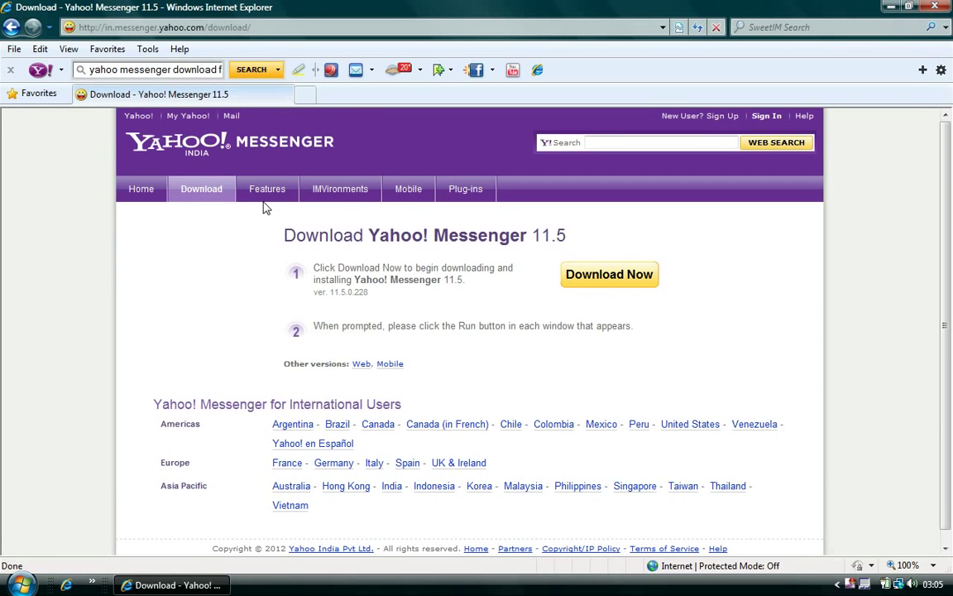
Start the msgr11in.exe installer download, then dismiss the File Download security warning.
left_click(631, 271)
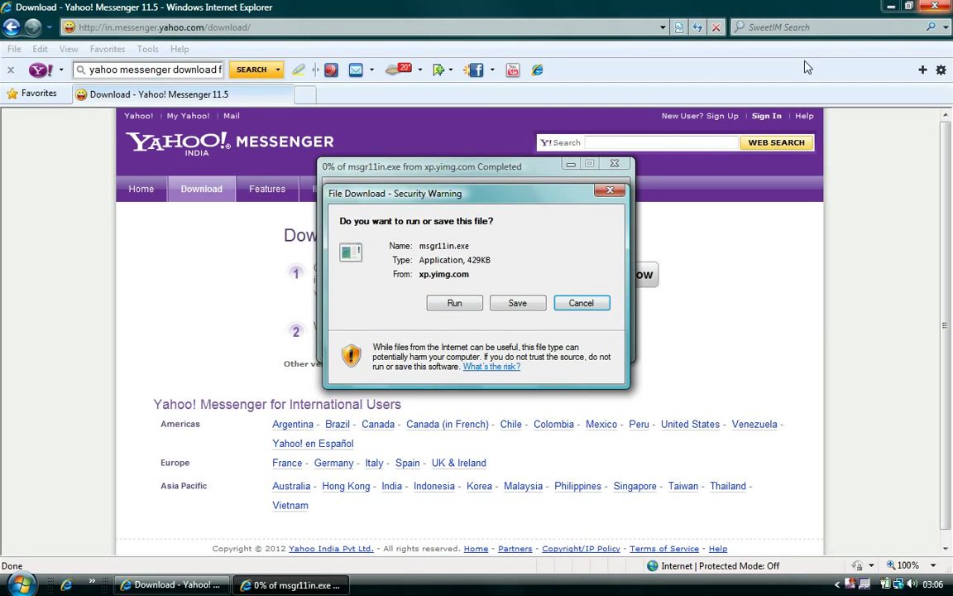
left_click(603, 191)
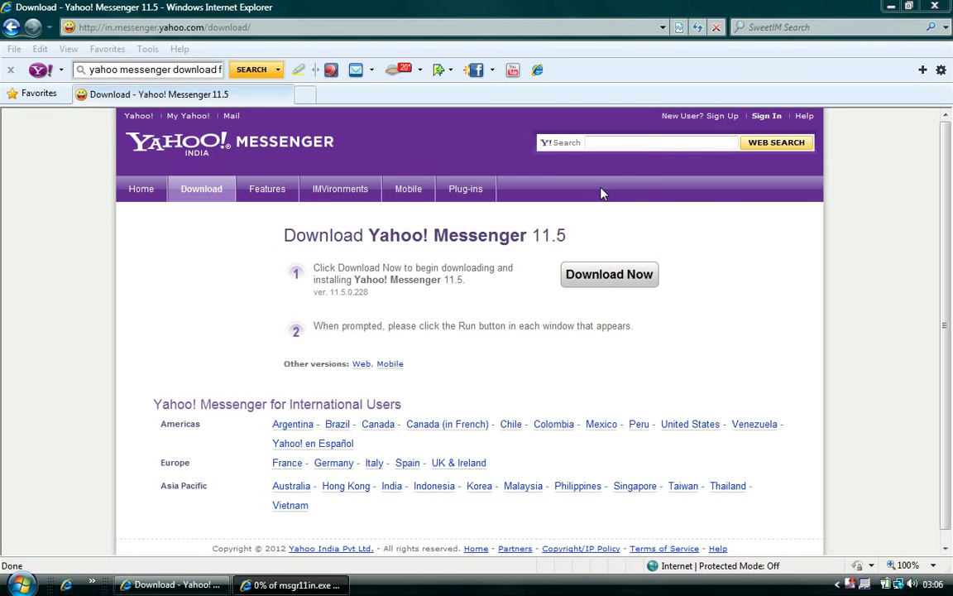
Minimize the browser, launch Yahoo! Messenger, and open the 'Get a new Yahoo! ID' page.
left_click(891, 6)
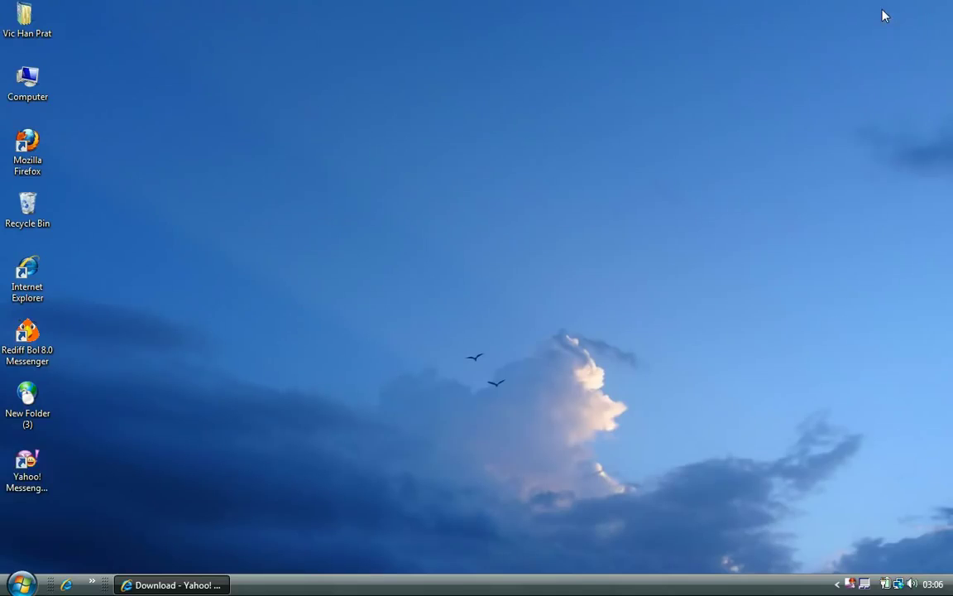
double_click(18, 463)
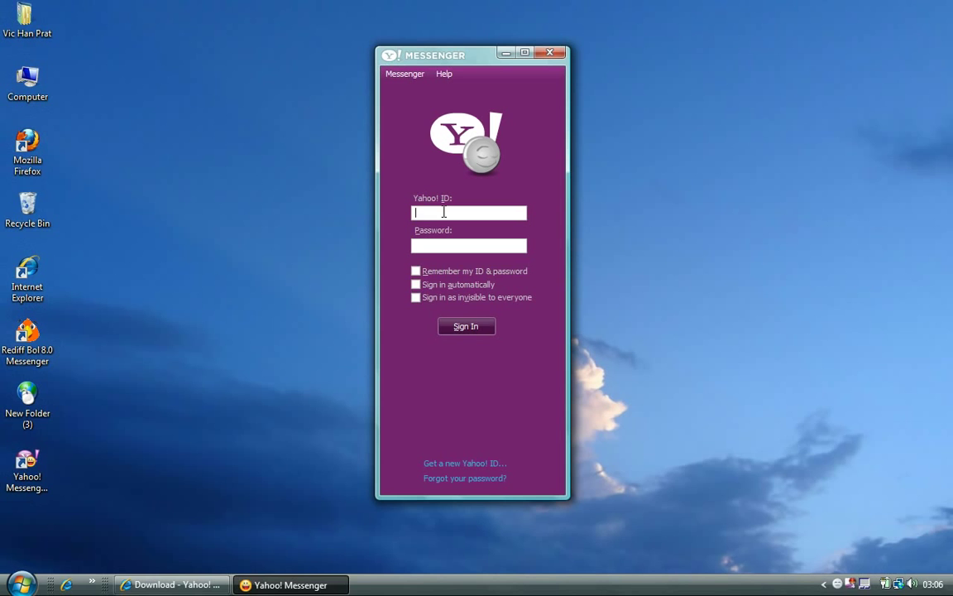
left_click(443, 465)
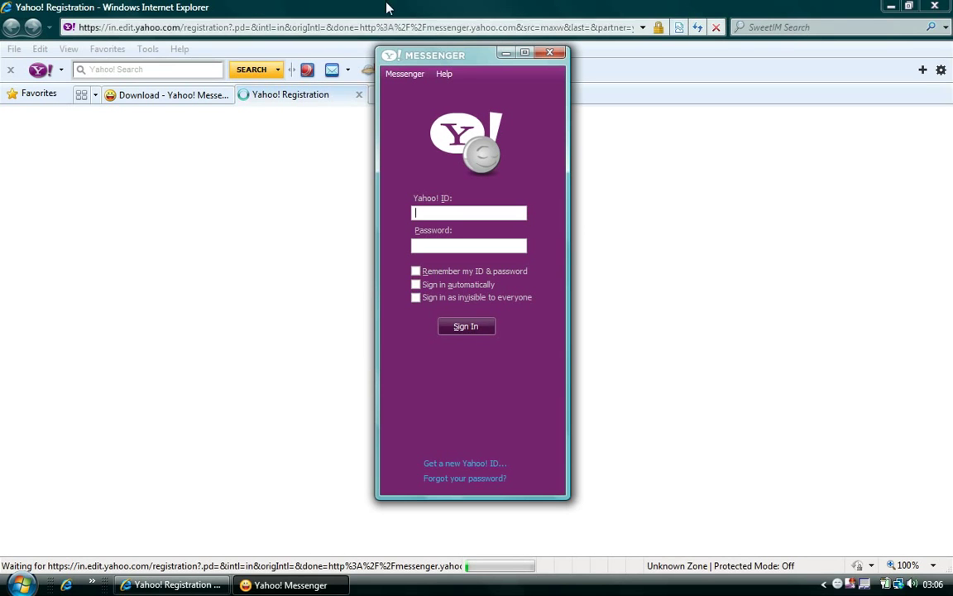
Scroll the Yahoo! Registration form down to the mobile phone field, then minimize the browser.
left_click(302, 122)
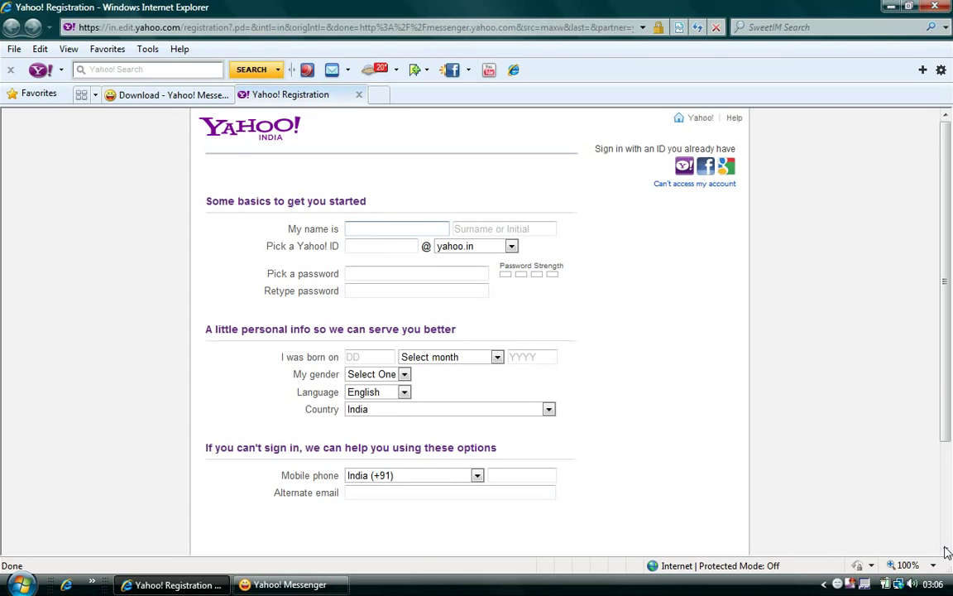
scroll(949, 553, "down", 3)
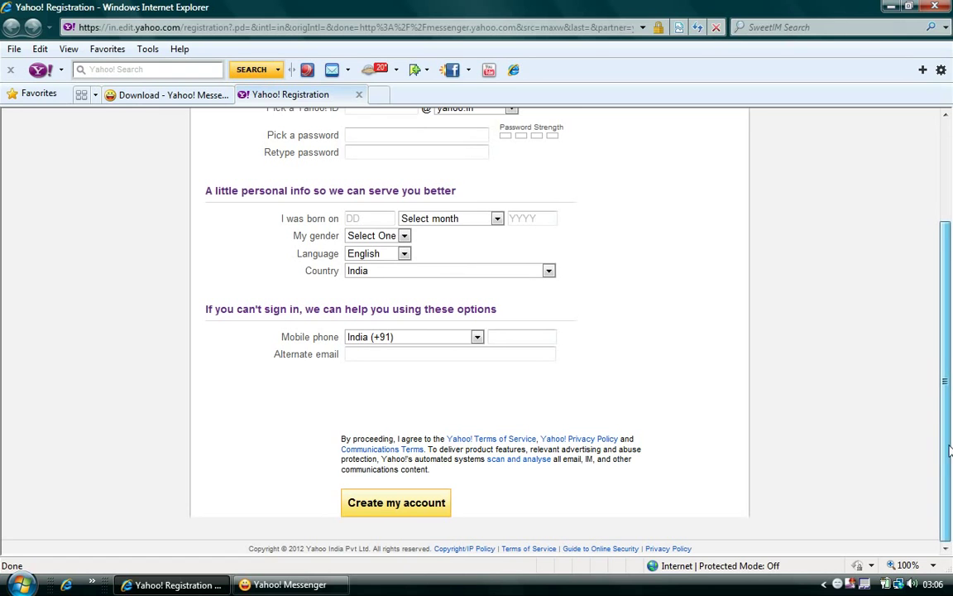
left_click_drag(950, 432, 942, 322)
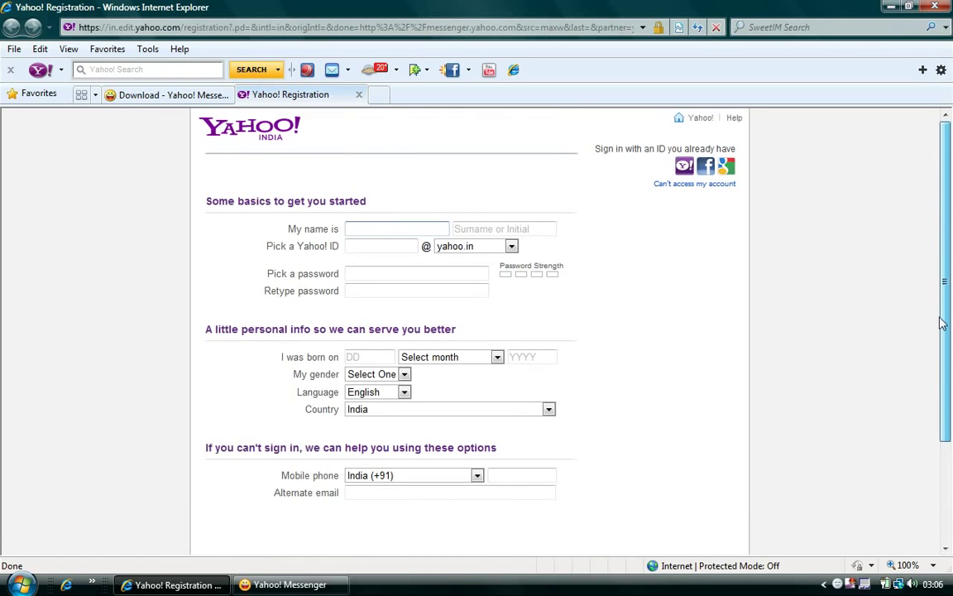
scroll(596, 536, "down", 3)
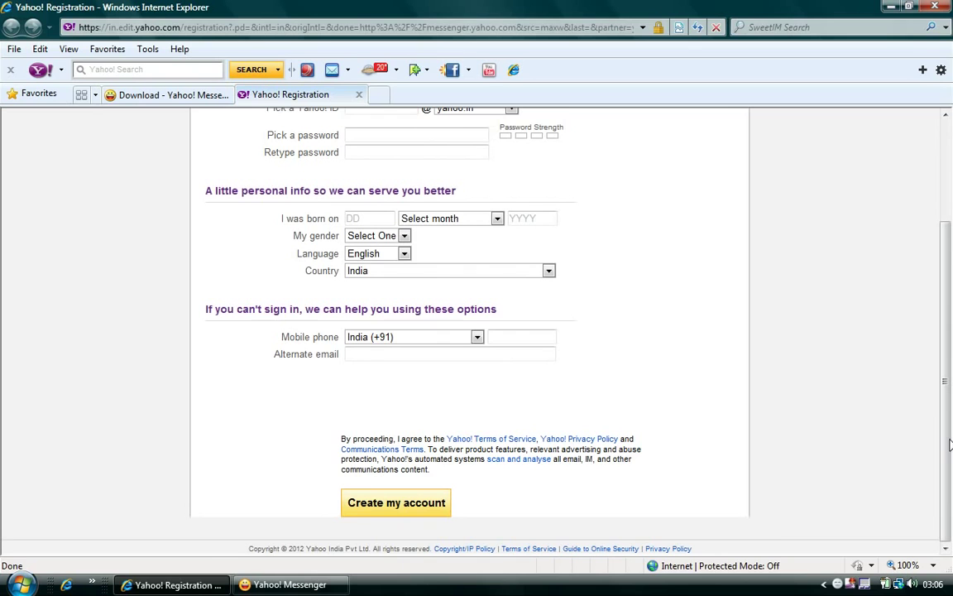
left_click(509, 336)
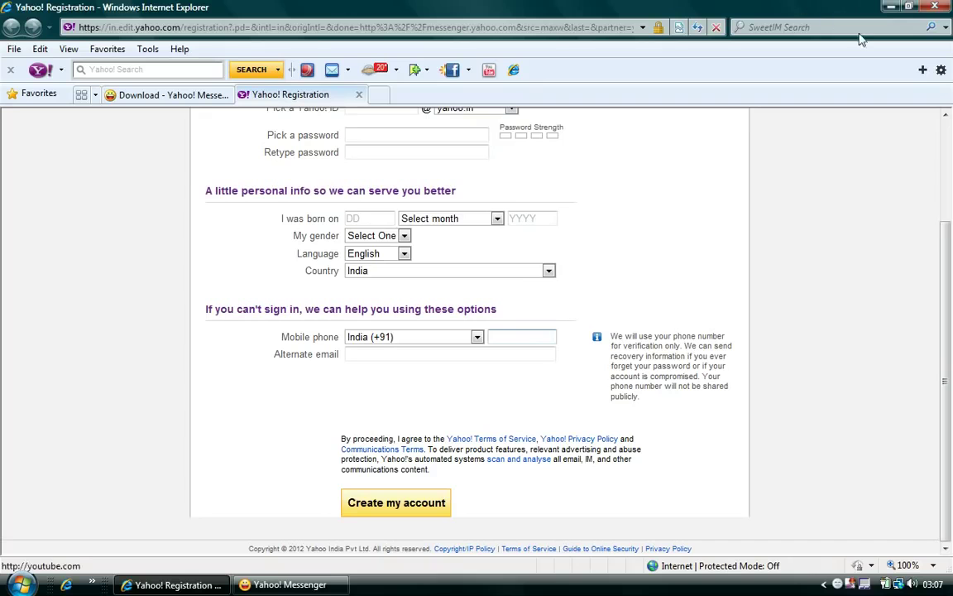
left_click(890, 6)
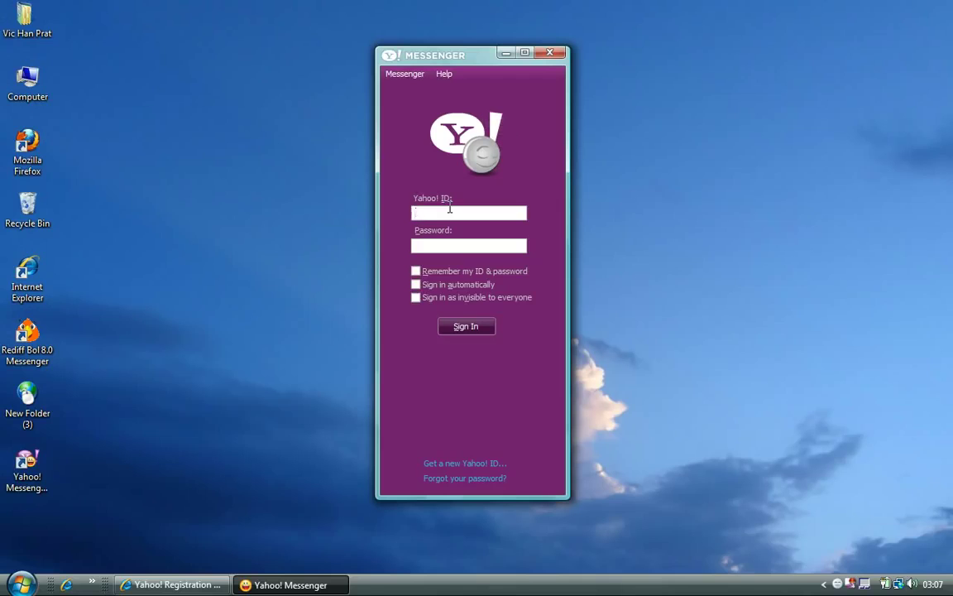
Sign in with the Yahoo! ID and password, close Conversation History, and scroll to Address Book.
key("Tab")
type("*******")
key("Return")
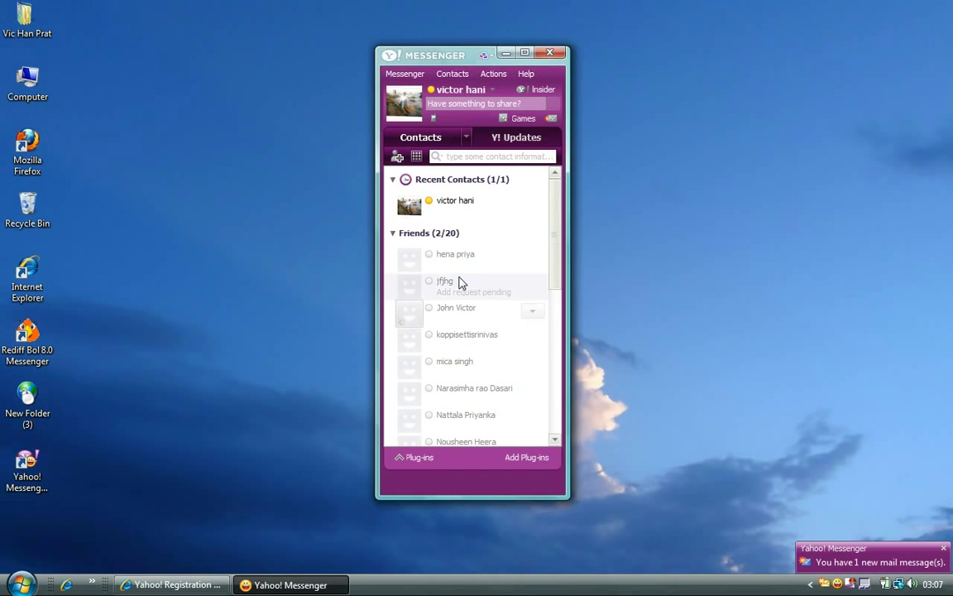
left_click(495, 370)
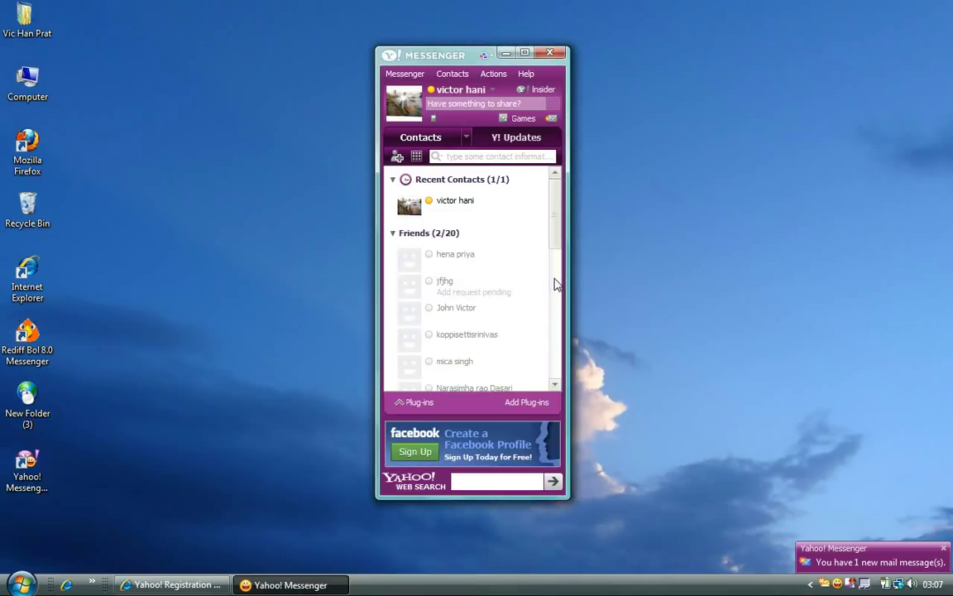
left_click(558, 348)
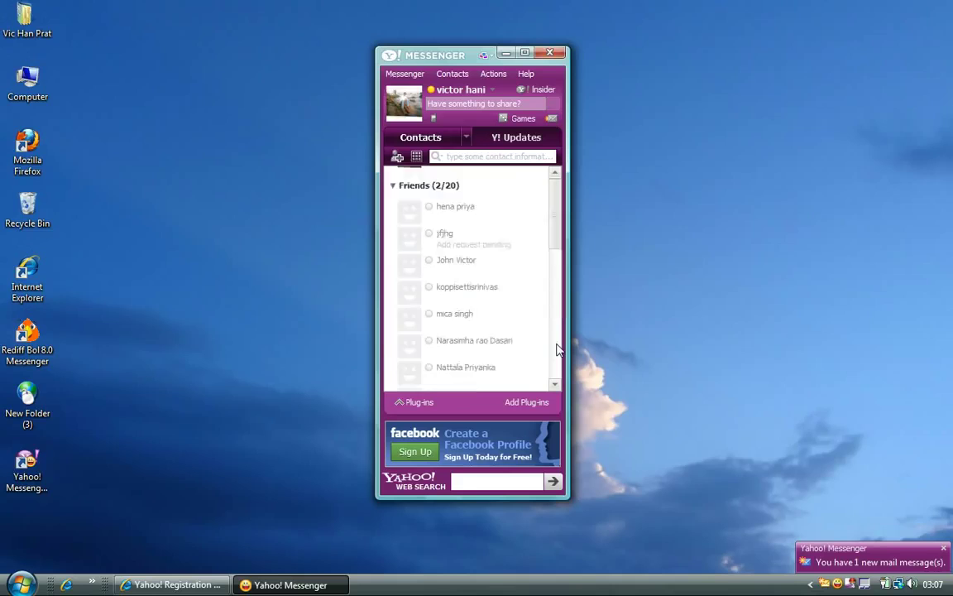
left_click(557, 348)
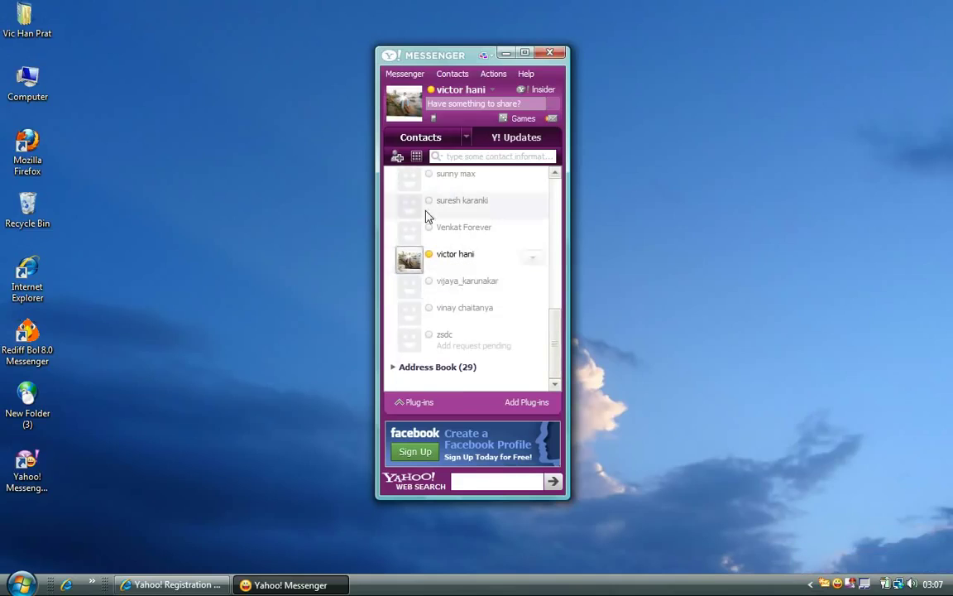
Request adding contact 'fghj' to Friends with the introduction 'im victor..add me..'.
left_click(396, 158)
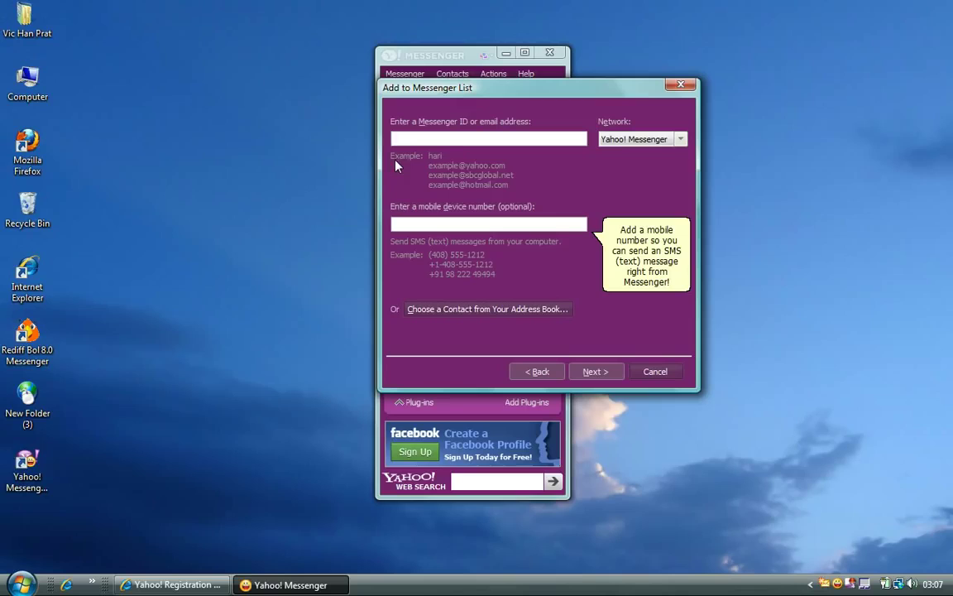
type("fghj")
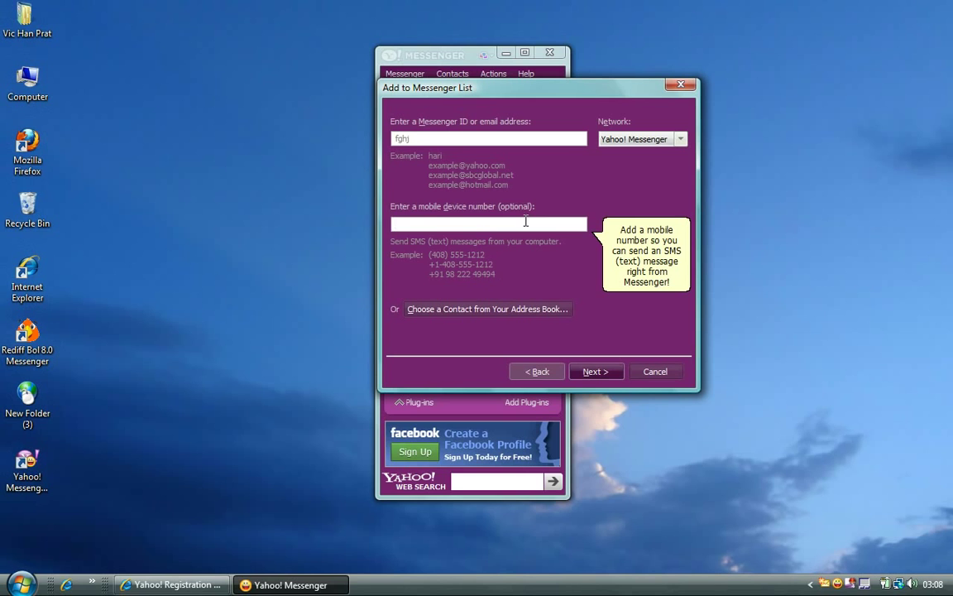
left_click(525, 222)
left_click(594, 372)
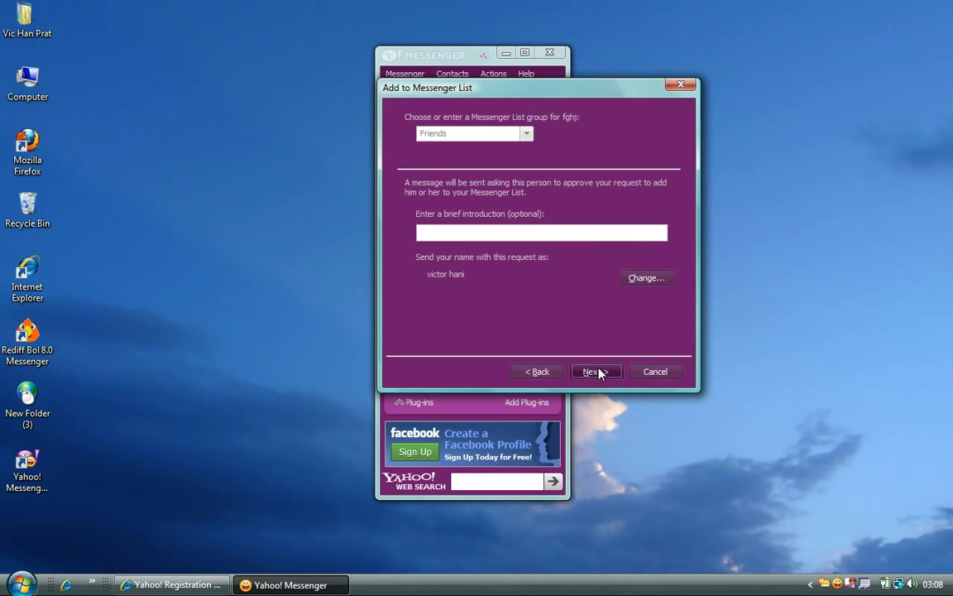
left_click(530, 230)
type("im victor..add me..")
Try changing the sender name to 'guess' / 'm', then cancel the name change.
left_click(645, 278)
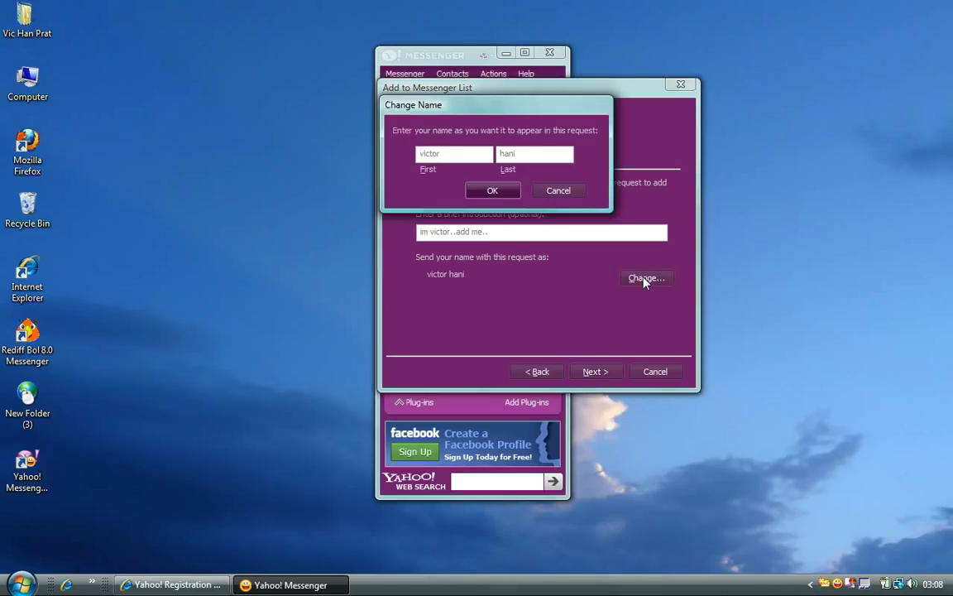
key("shift+End")
type("guess")
key("Tab")
type("m")
left_click(555, 192)
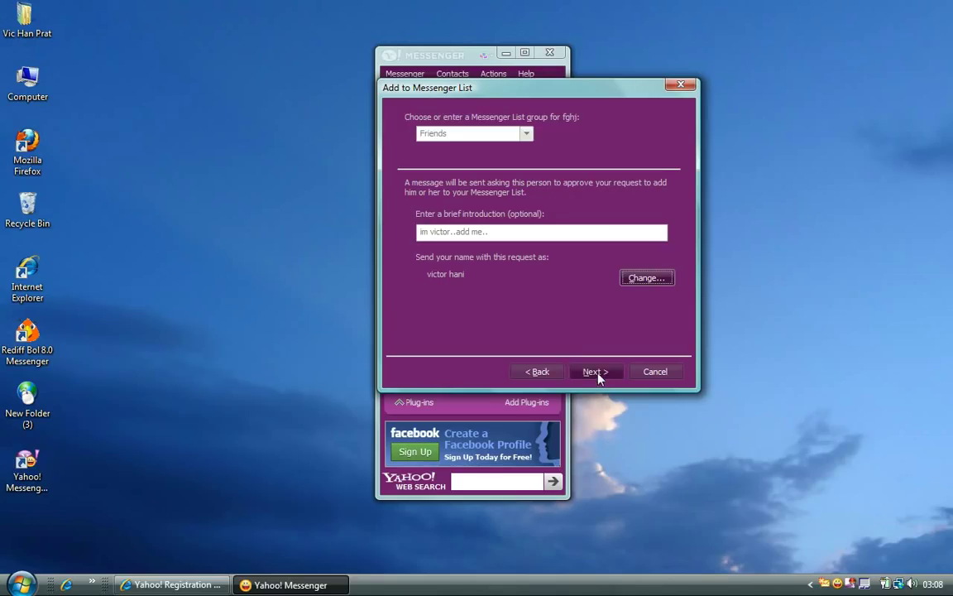
Close the Add to Messenger List dialog, scroll the contacts, and select the online contact.
left_click(653, 371)
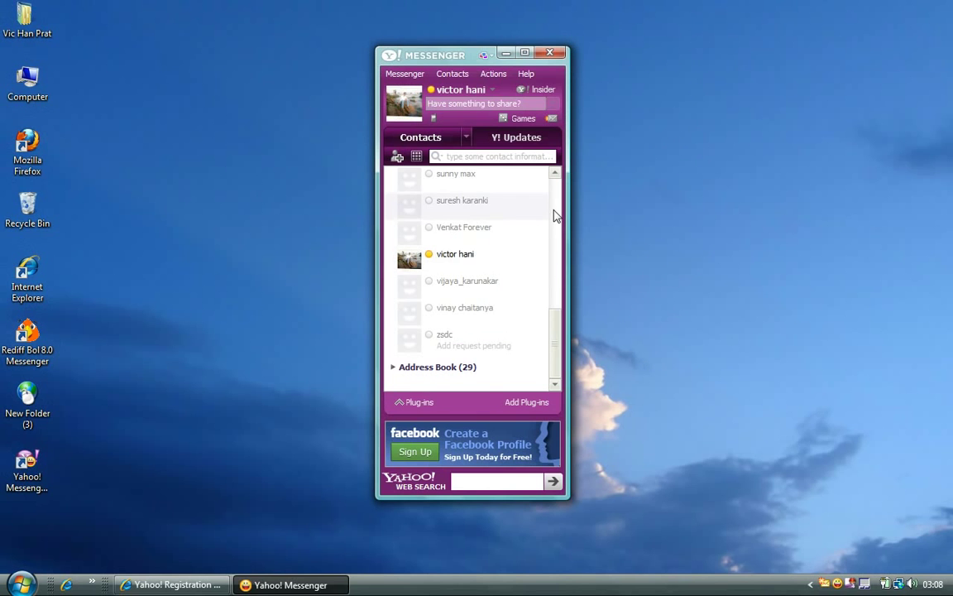
scroll(555, 215, "up", 10)
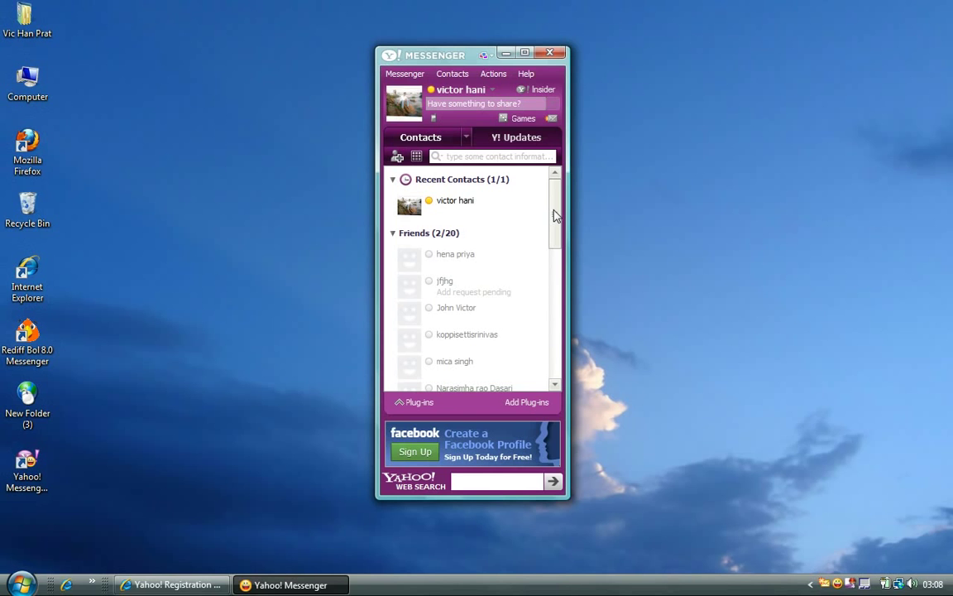
left_click_drag(555, 215, 559, 354)
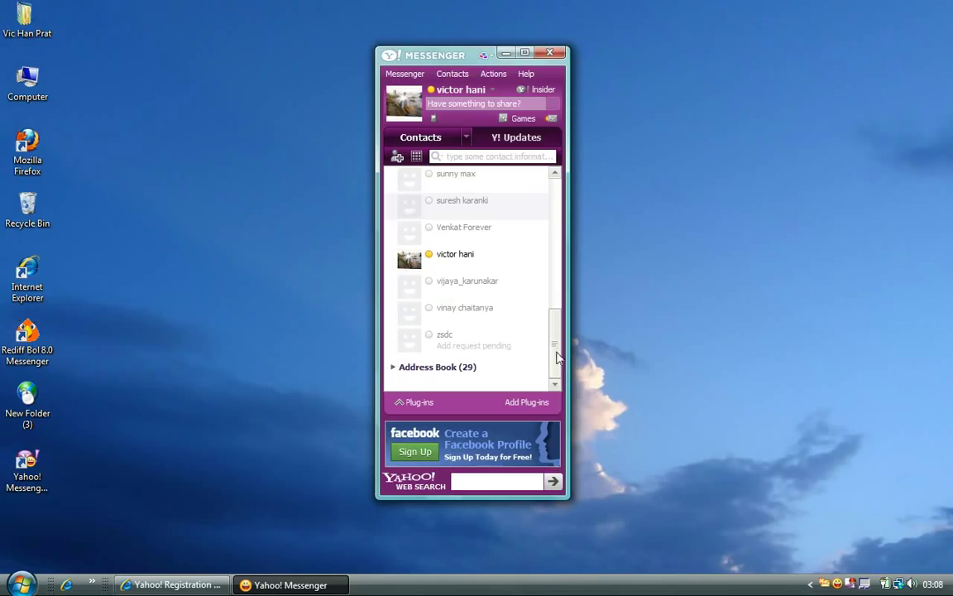
left_click(441, 269)
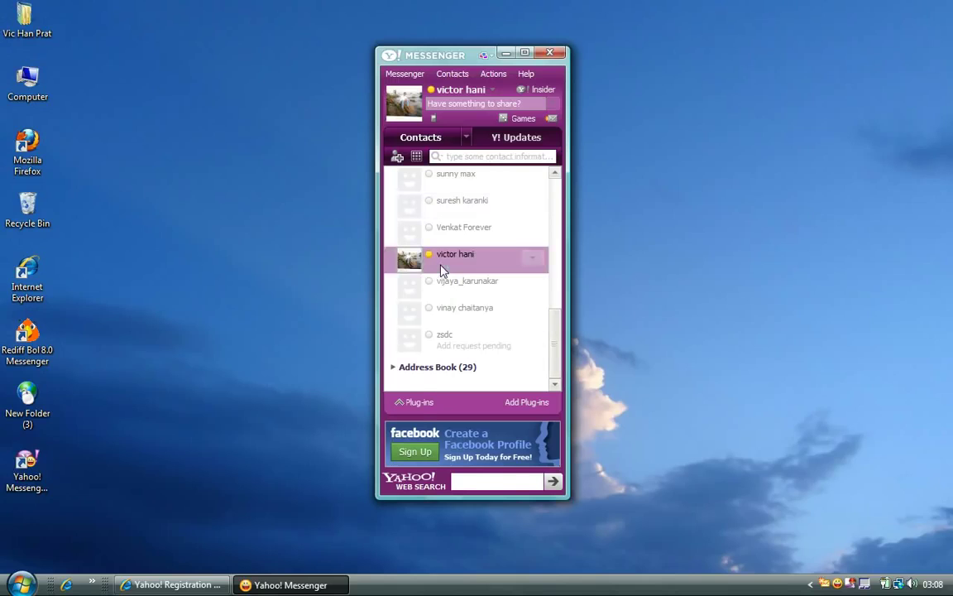
Open a chat with the online contact, send 'hi', then draft and select all of 'how r u?'.
double_click(441, 269)
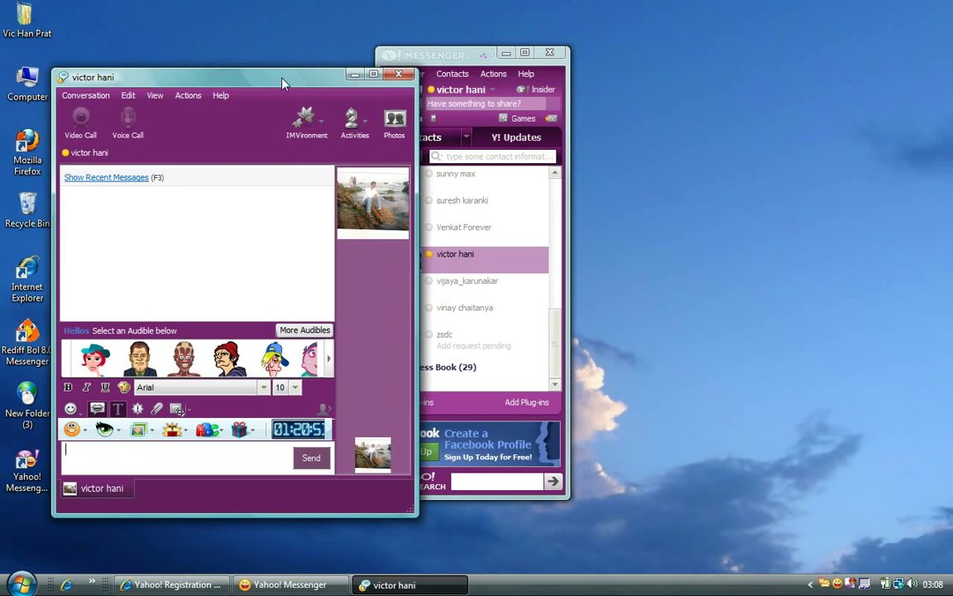
left_click_drag(282, 83, 273, 26)
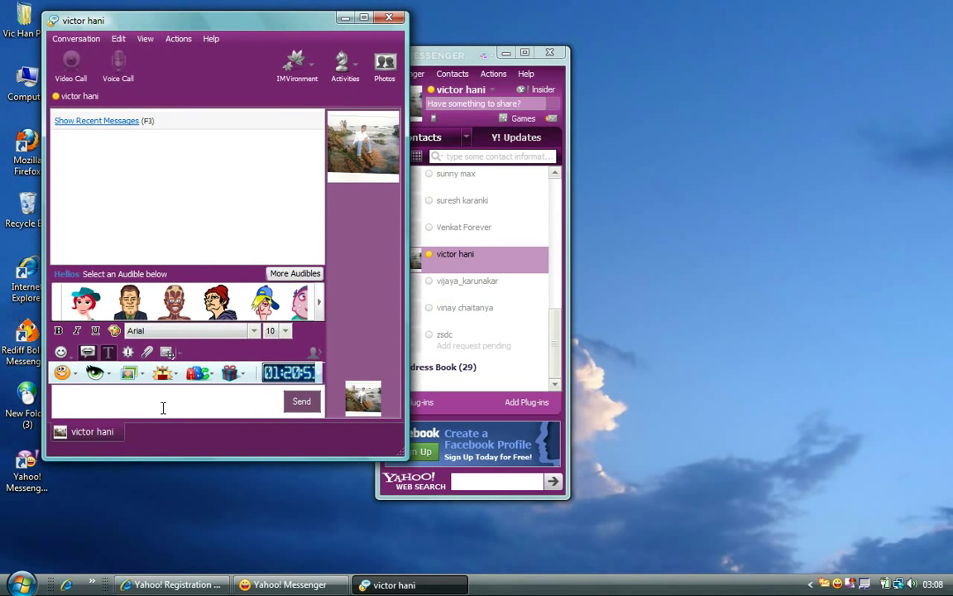
type("hi")
key("Return")
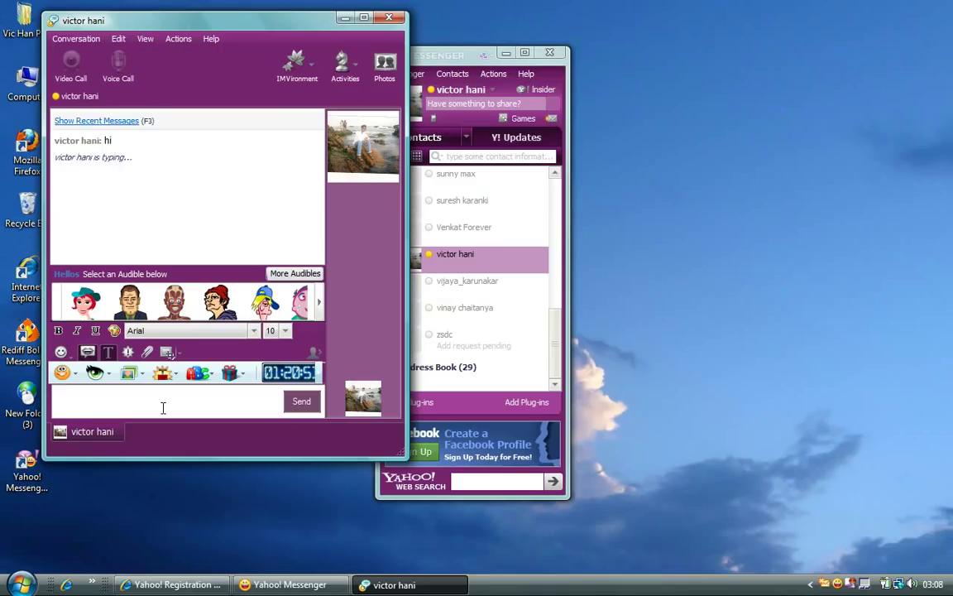
type("how r u?")
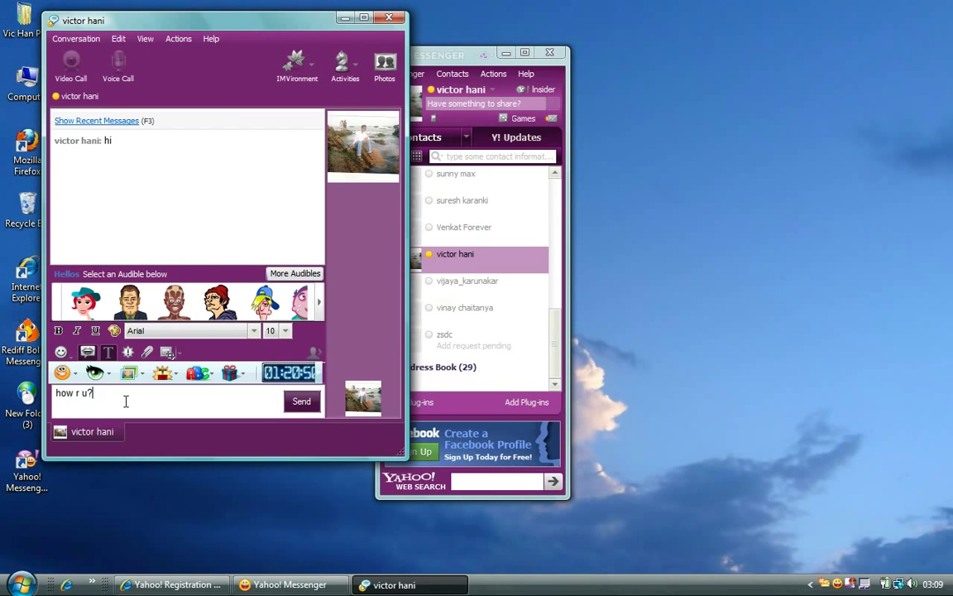
left_click(118, 39)
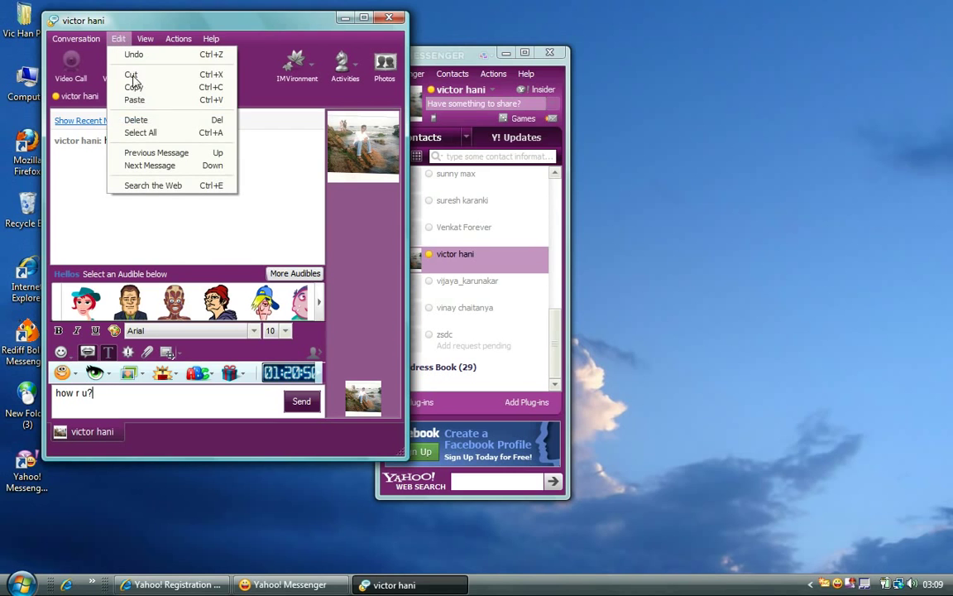
left_click(141, 132)
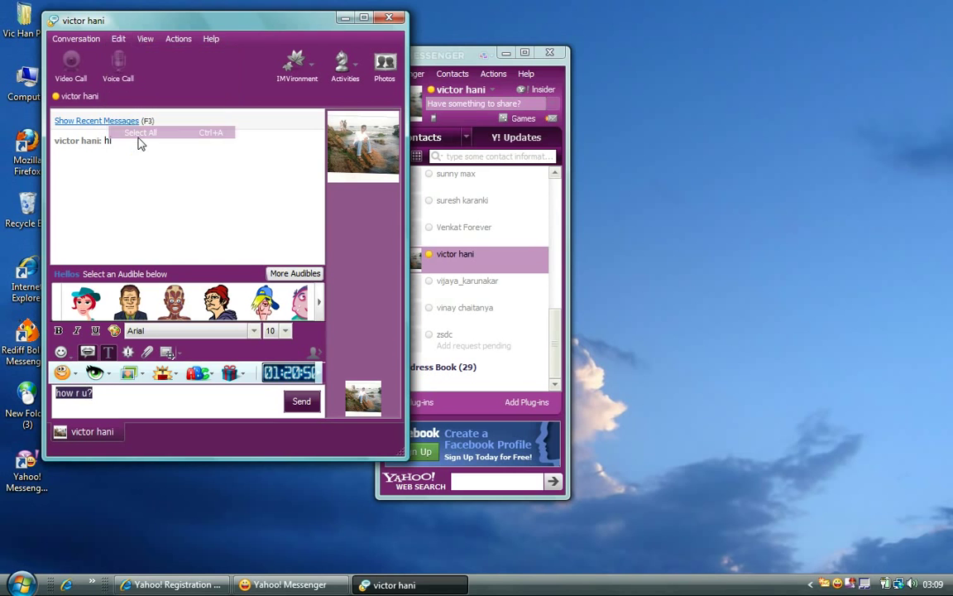
Make the drafted 'how r u?' bold, italic and underlined.
left_click(59, 332)
left_click(74, 331)
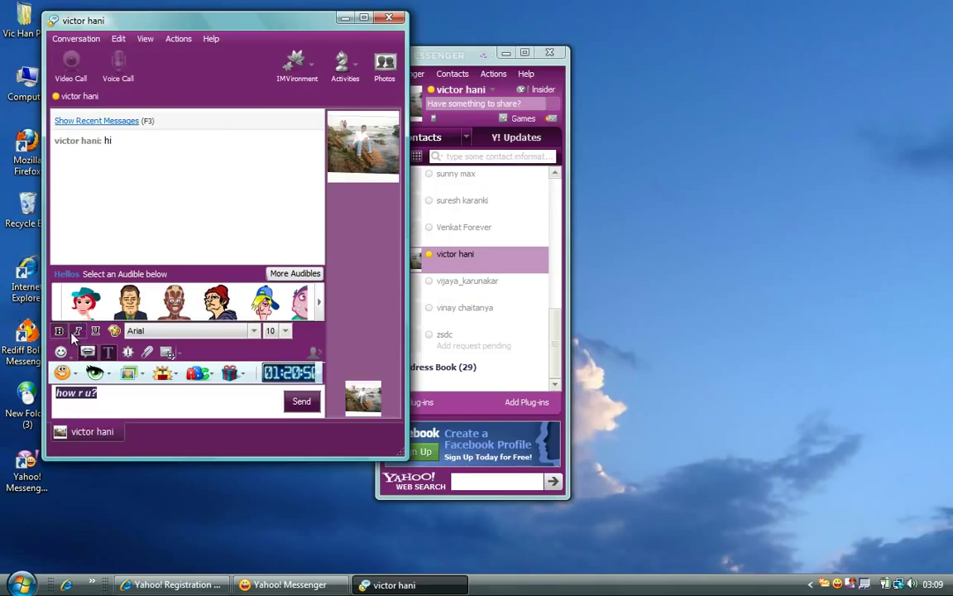
left_click(95, 331)
left_click(115, 331)
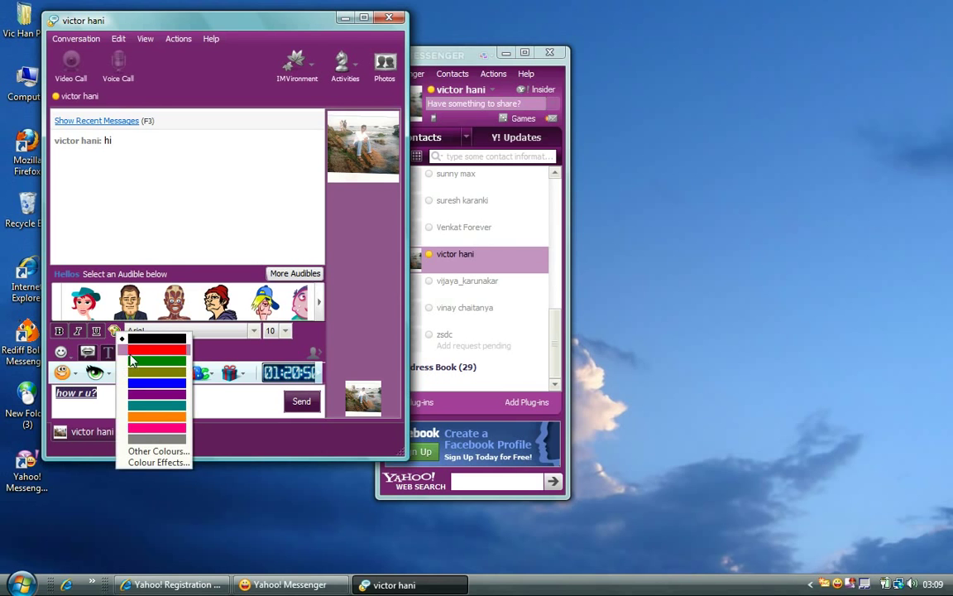
left_click(117, 331)
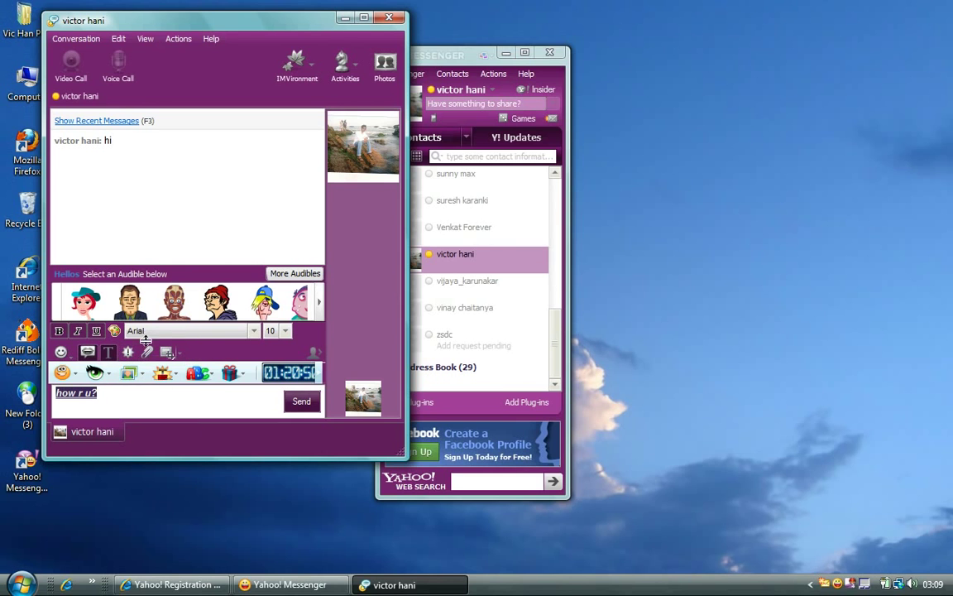
Set the draft's font to Palatino Linotype at size 32.
left_click(153, 332)
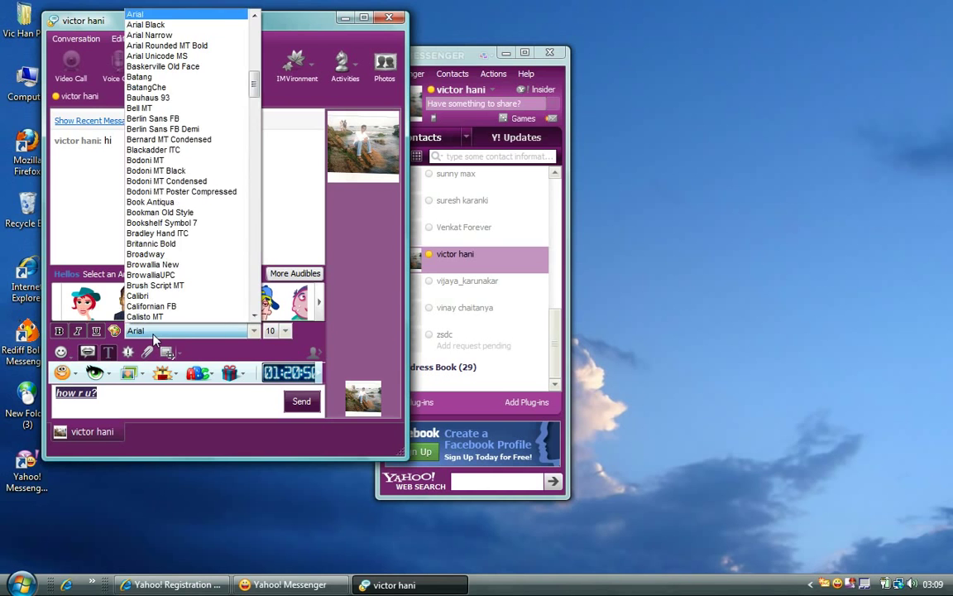
key("p")
key("p")
key("Return")
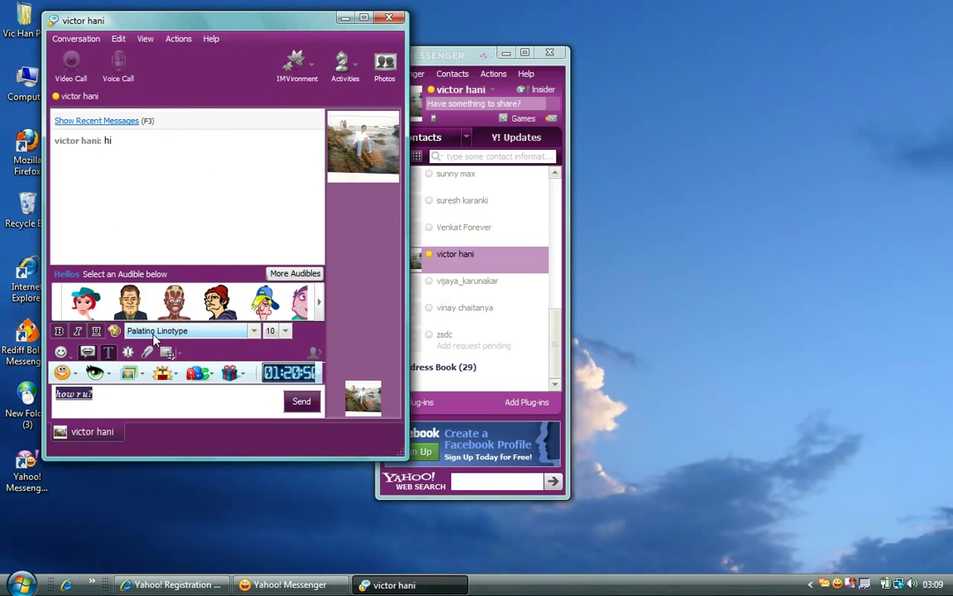
left_click(281, 331)
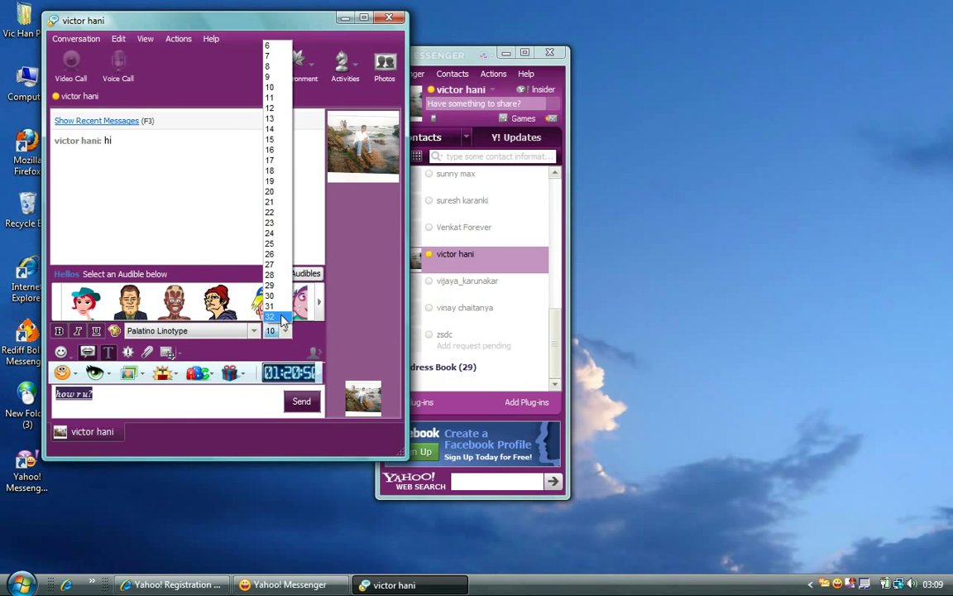
left_click(281, 317)
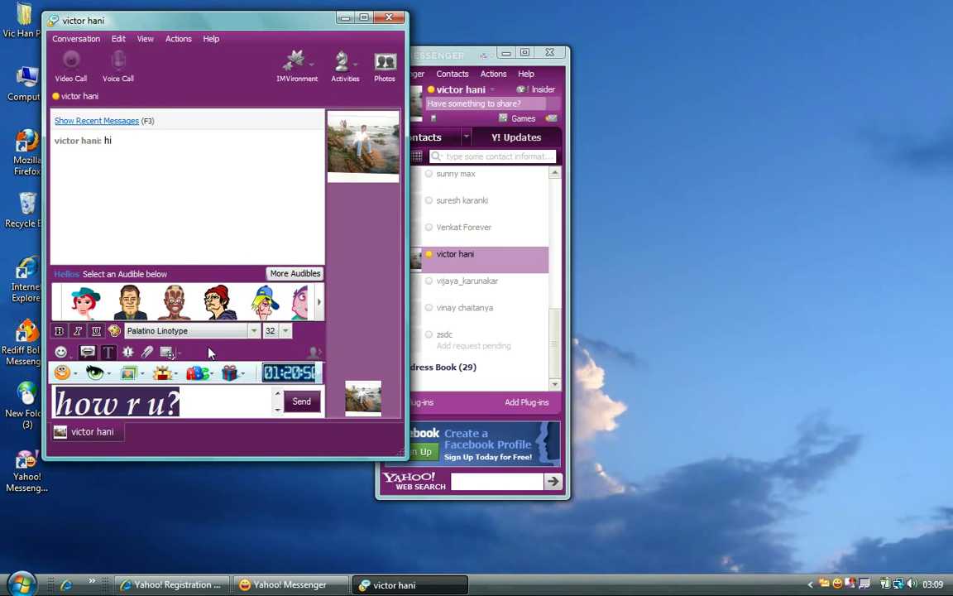
Open the Colour Effects settings from the text colour palette.
left_click(114, 330)
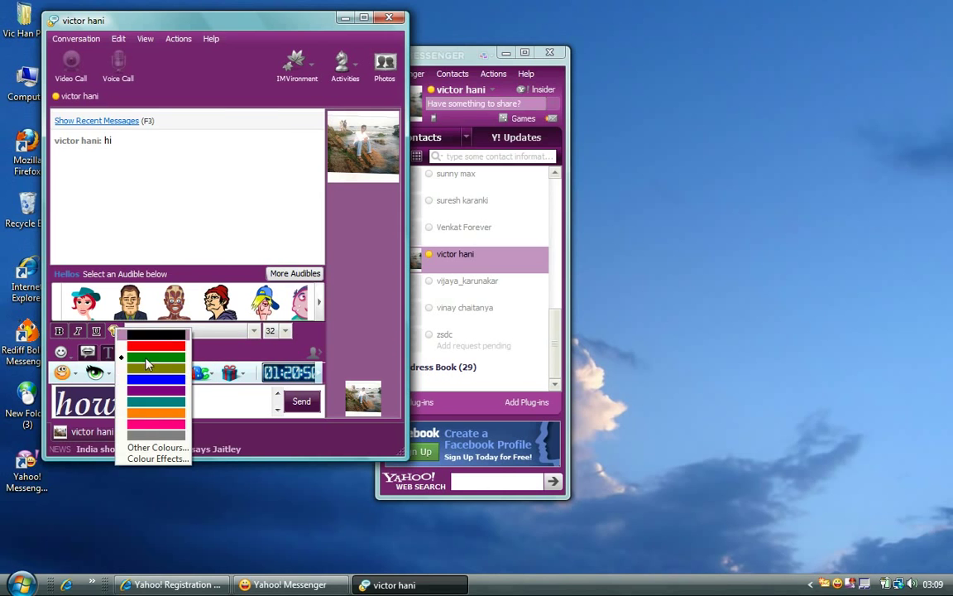
left_click(145, 451)
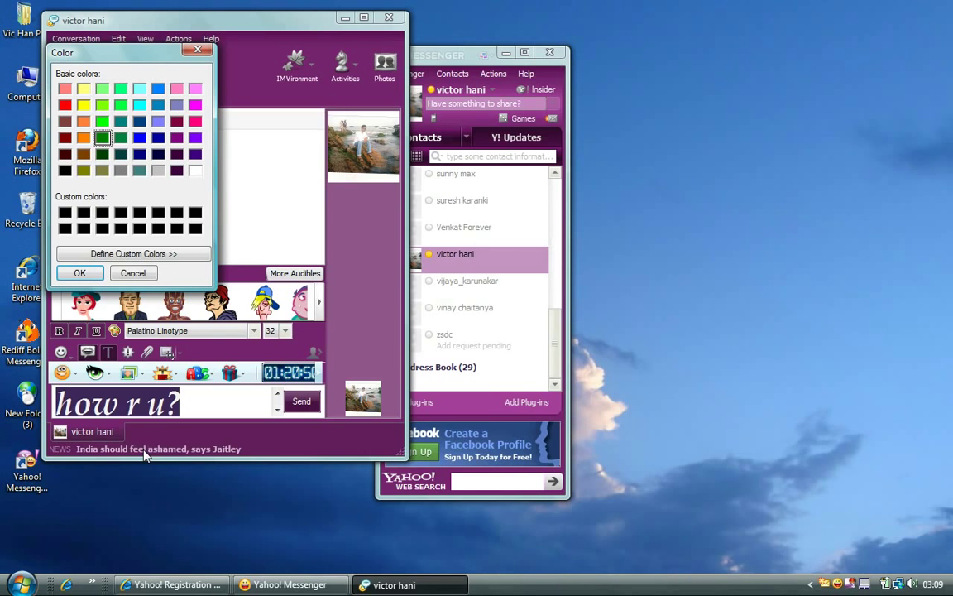
left_click(198, 53)
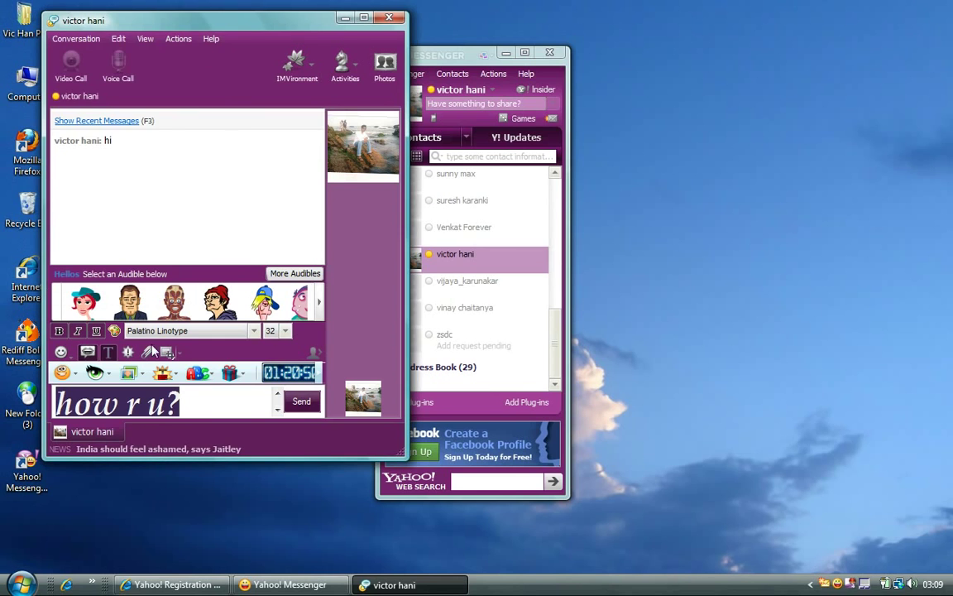
left_click(115, 331)
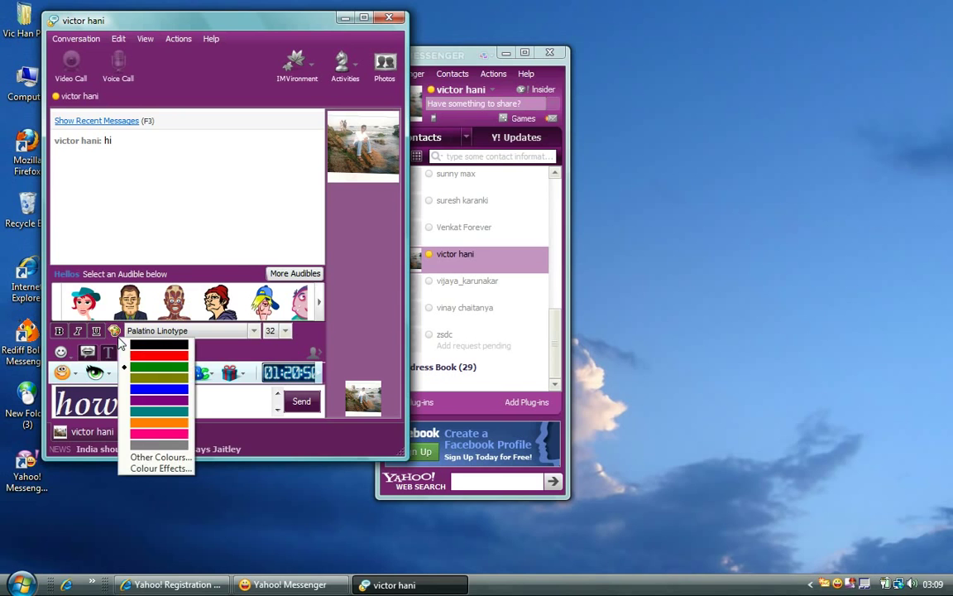
left_click(168, 470)
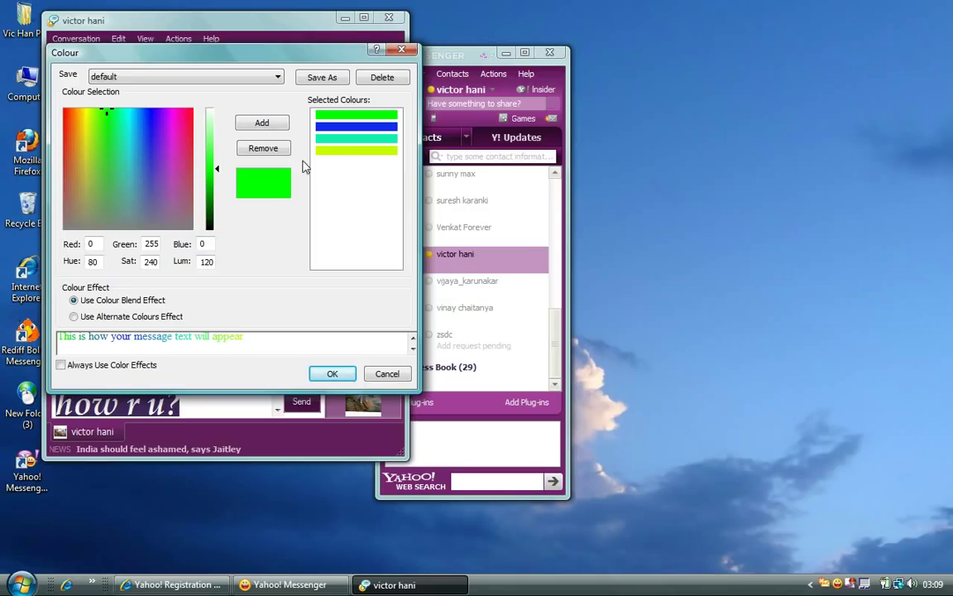
Replace yellow with pink in the blend, keeping green, blue and cyan, and apply it.
left_click(348, 151)
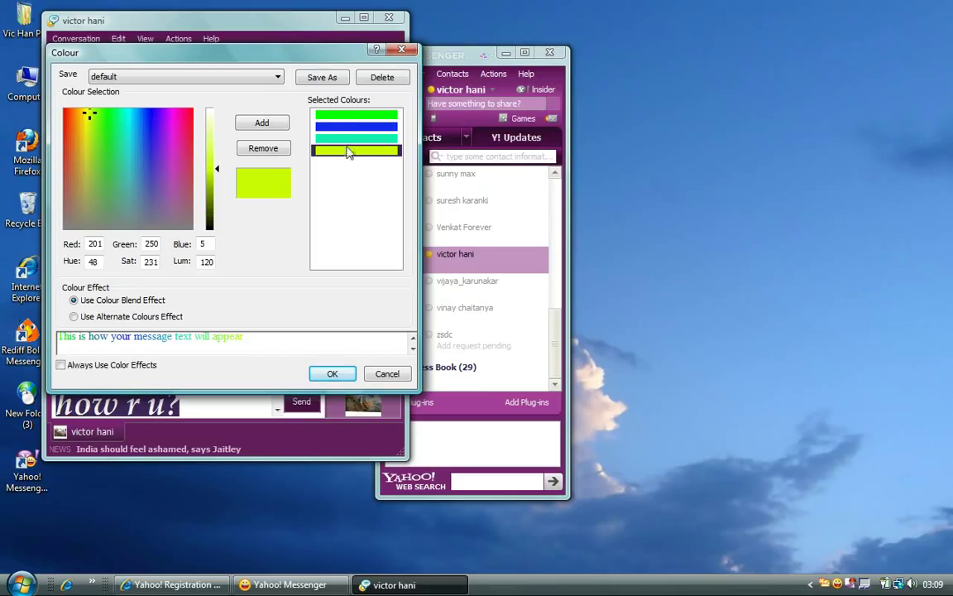
left_click(276, 150)
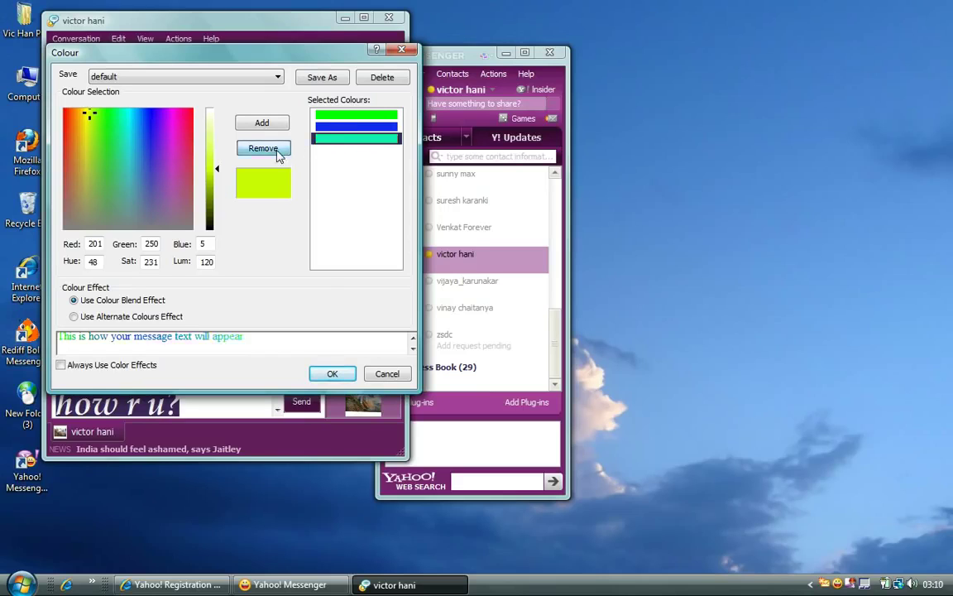
left_click(183, 126)
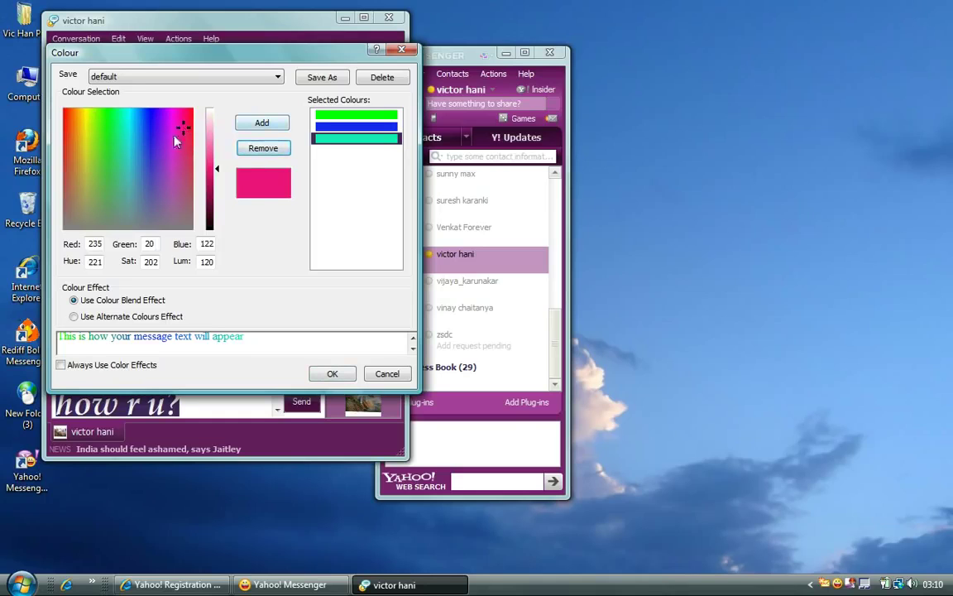
left_click(262, 122)
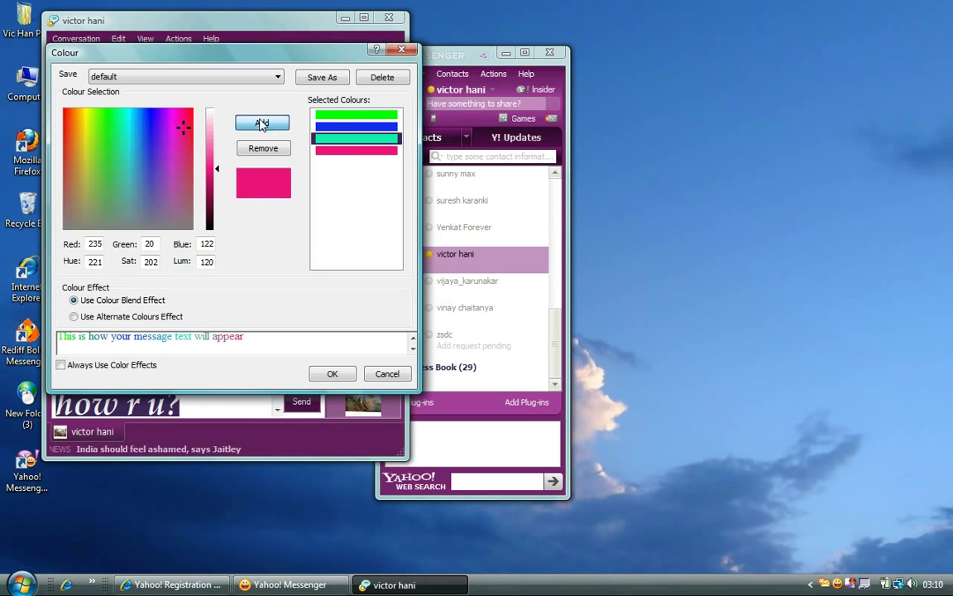
left_click(330, 374)
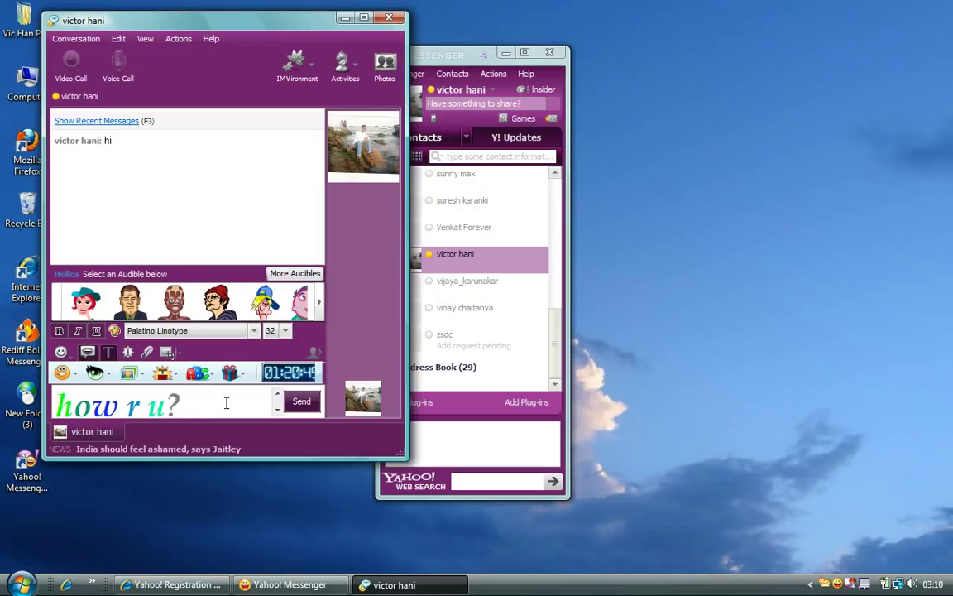
Send the colour-blended 'how r u?', buzz the contact, and send a talk-to-the-hand emoticon.
left_click(301, 402)
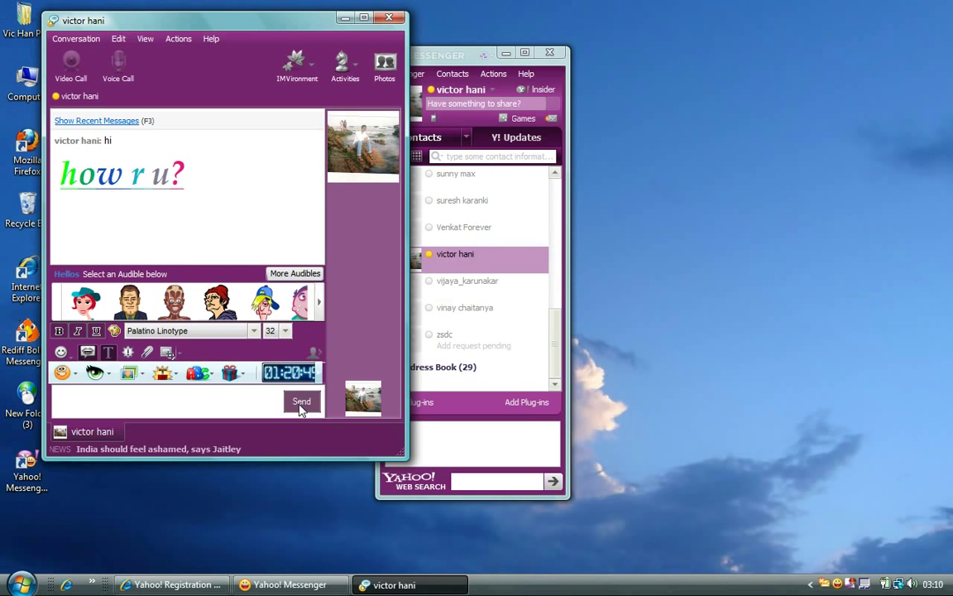
left_click(129, 352)
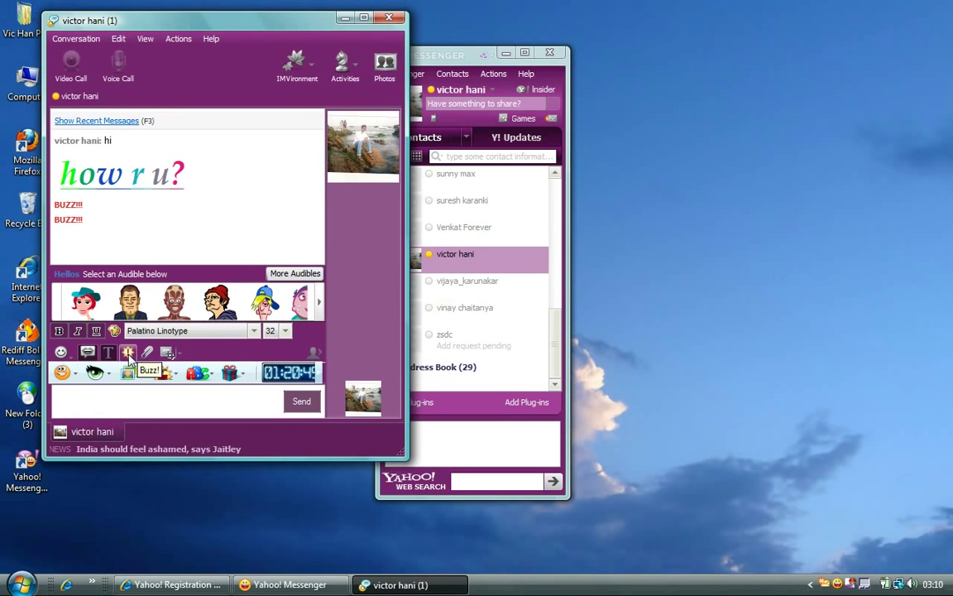
left_click(61, 354)
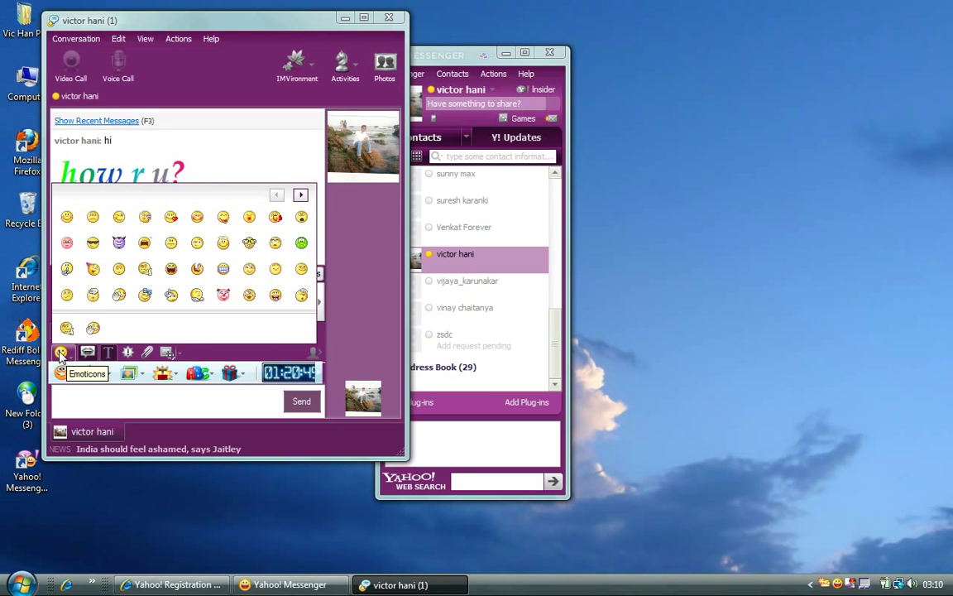
left_click(120, 296)
key("Return")
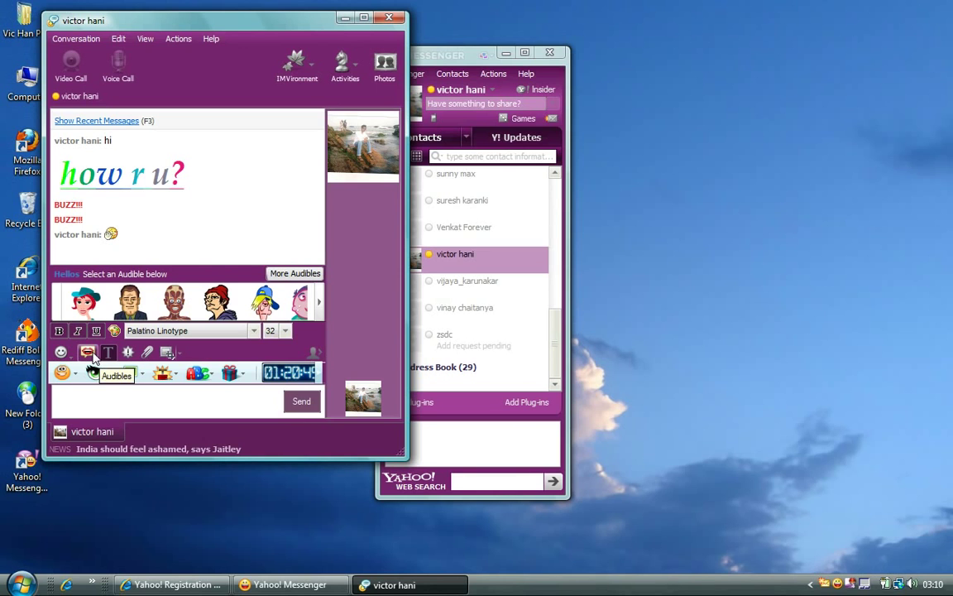
mouse_move(263, 307)
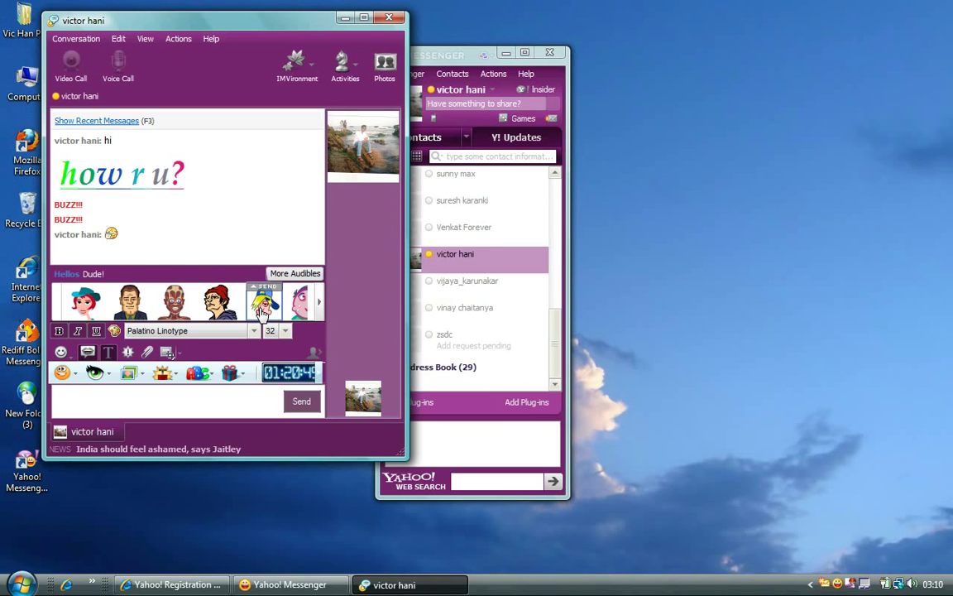
mouse_move(89, 304)
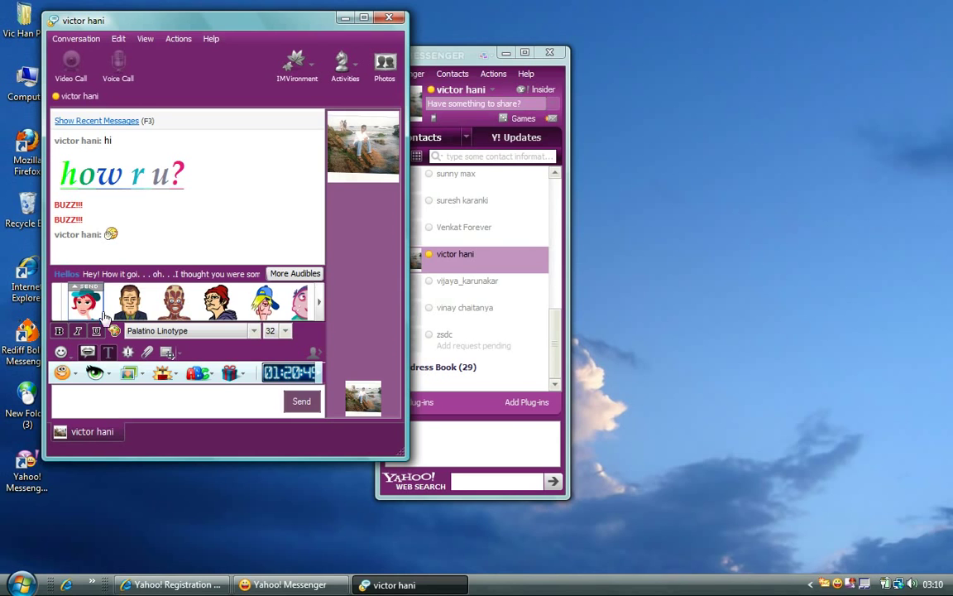
left_click(274, 276)
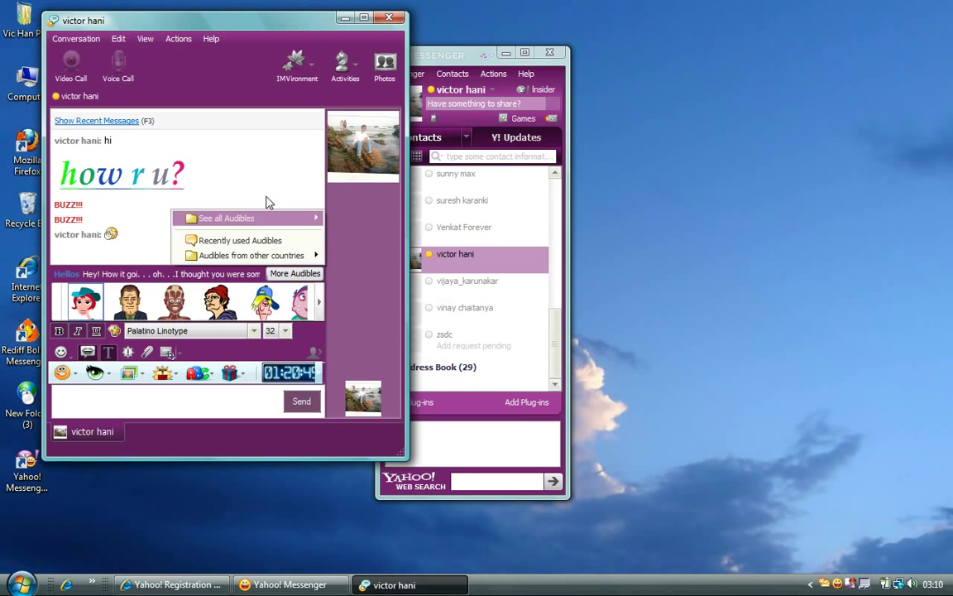
mouse_move(263, 219)
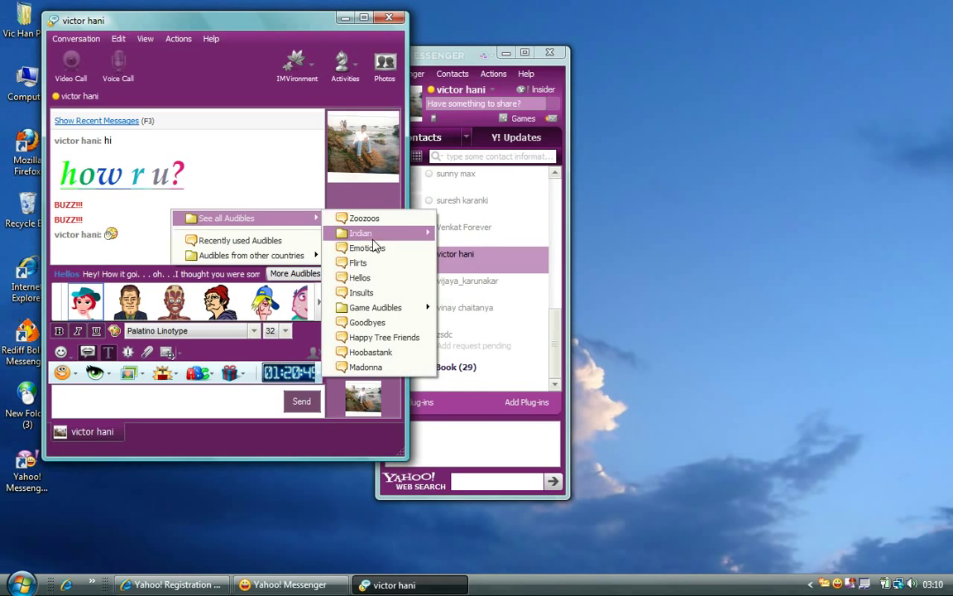
left_click(211, 389)
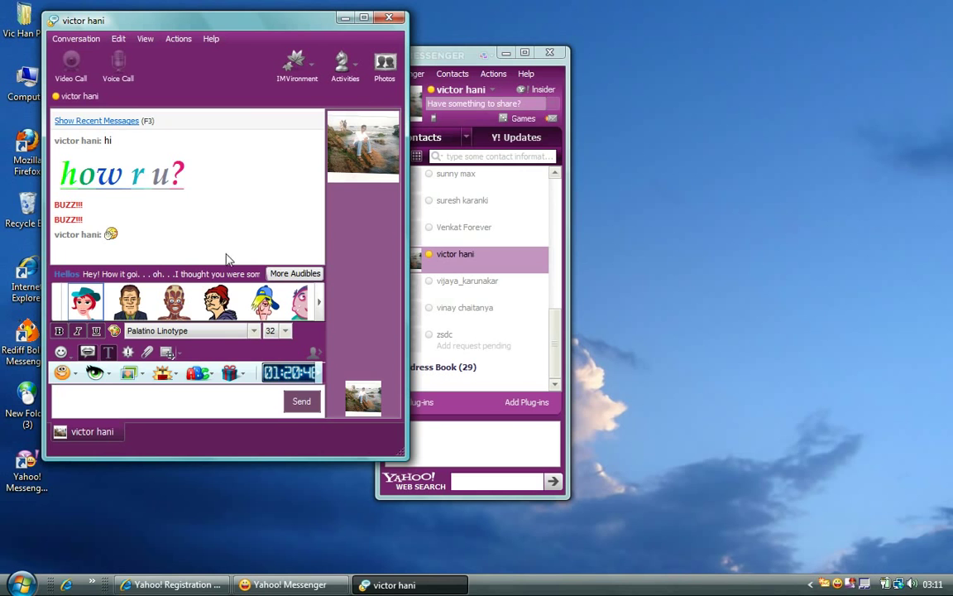
Apply the Falling Hearts IMVironment from Love and Friendship to the chat.
left_click(311, 75)
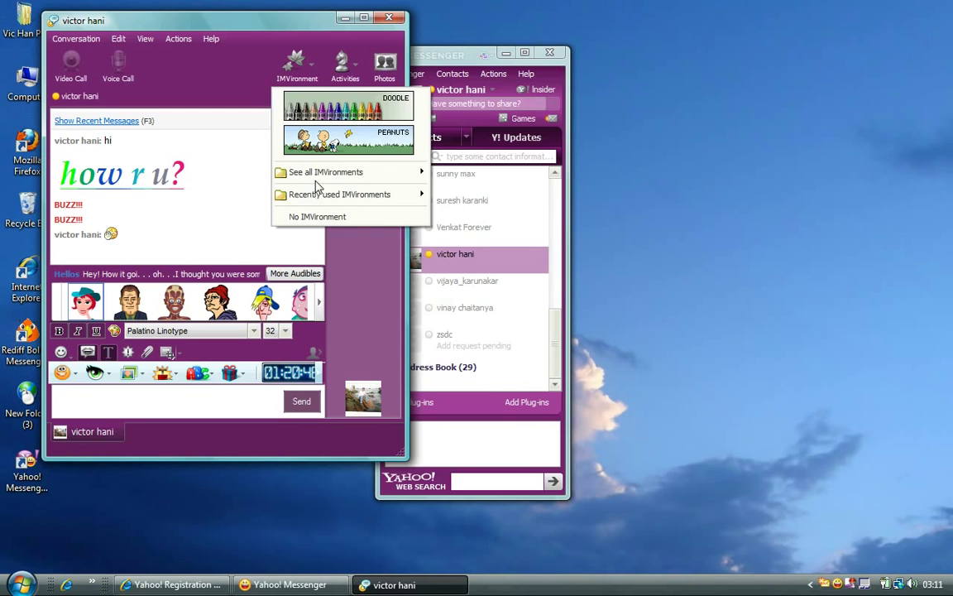
mouse_move(319, 184)
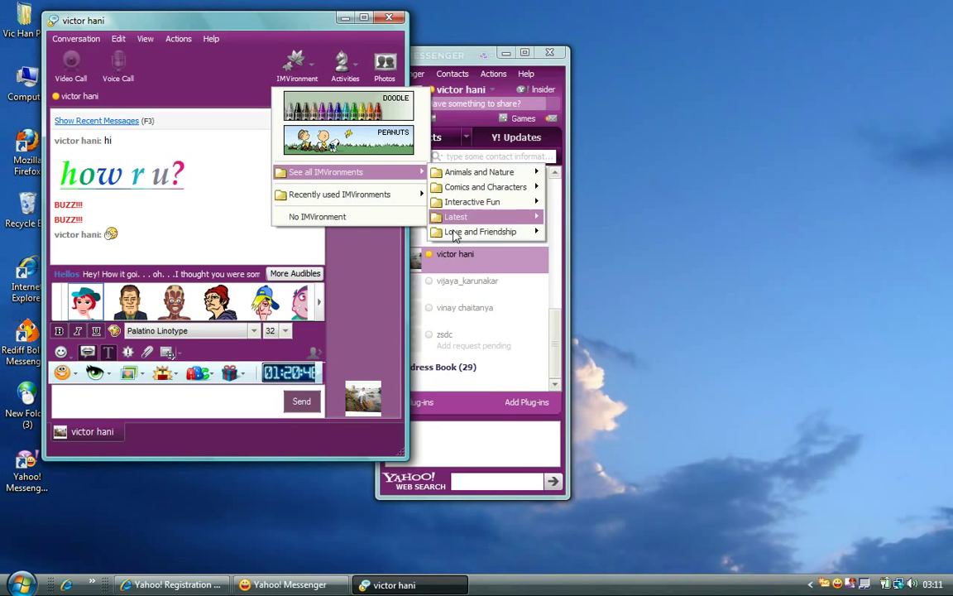
mouse_move(455, 237)
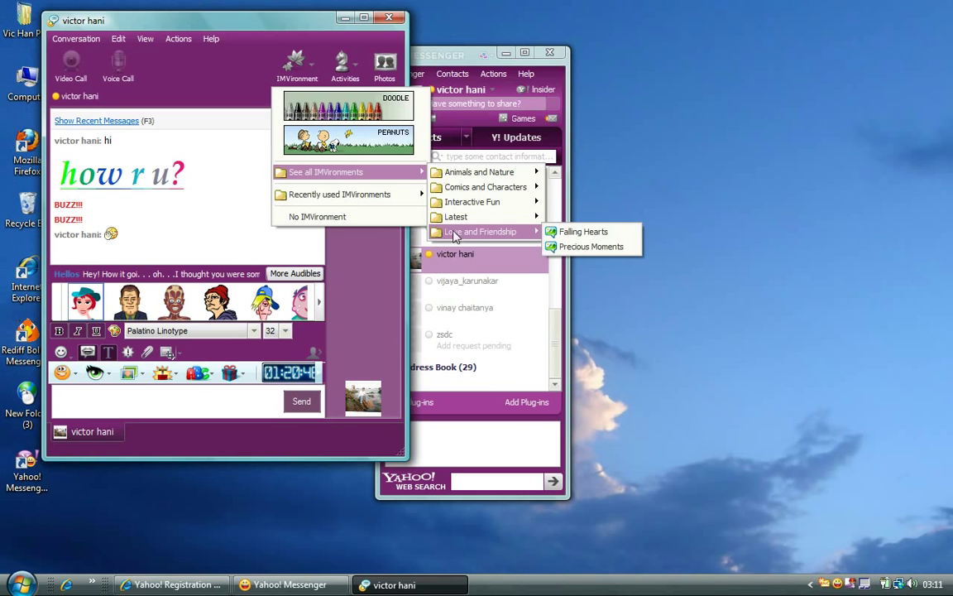
left_click(563, 234)
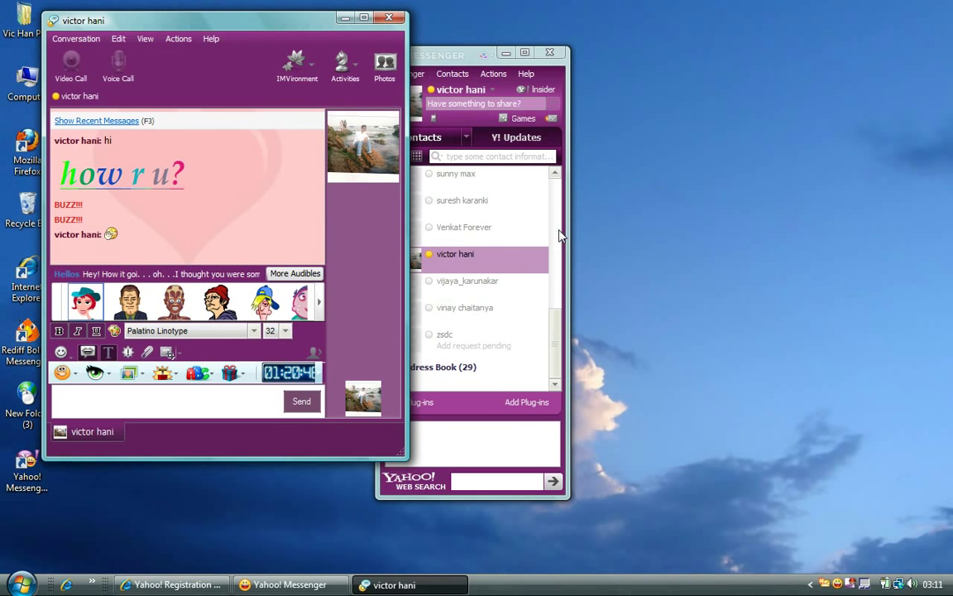
Maximize the chat window and buzz the contact twice.
left_click(364, 18)
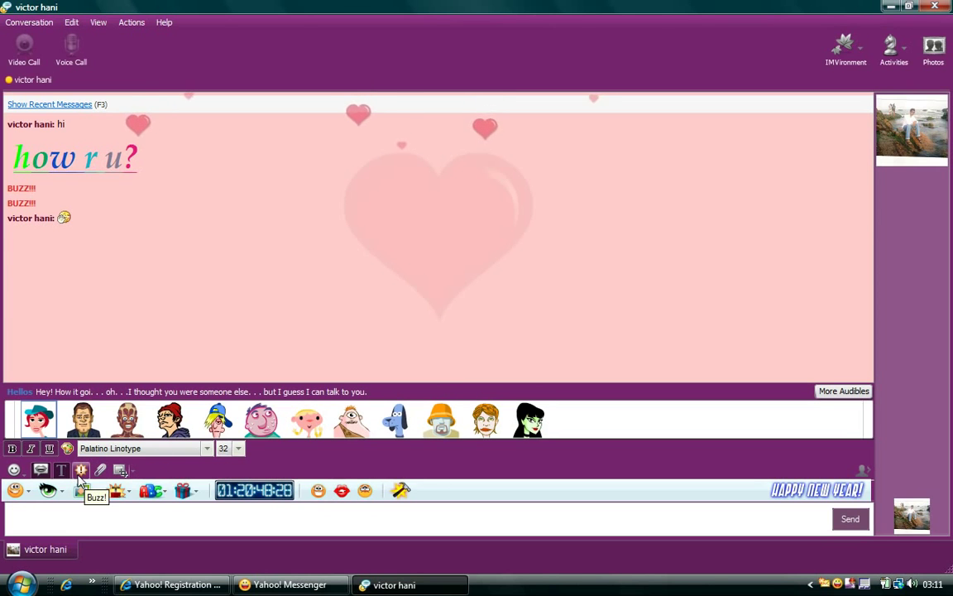
left_click(80, 469)
left_click(80, 469)
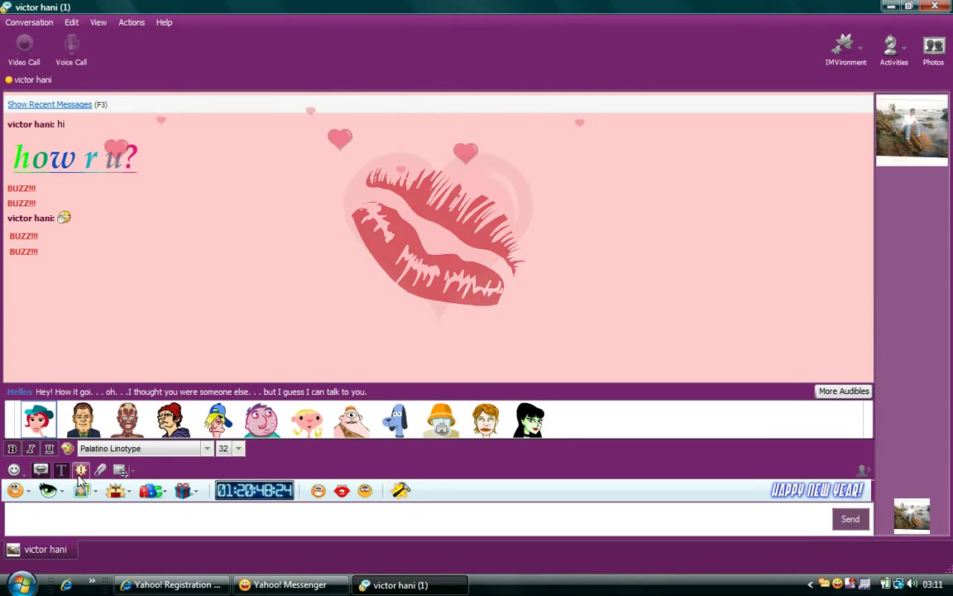
Restore the chat window and start a new conversation with the offline friend.
left_click(907, 7)
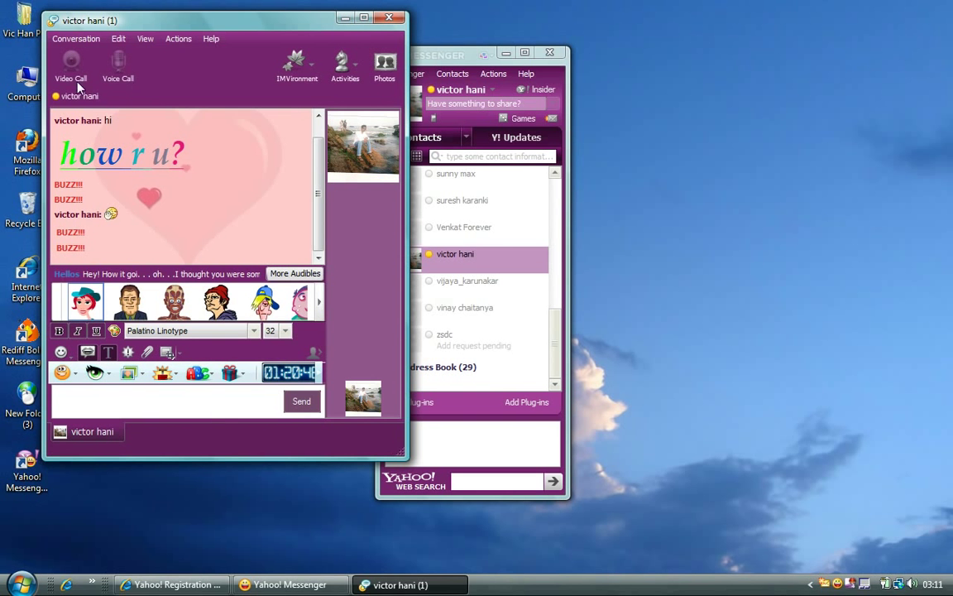
left_click(63, 36)
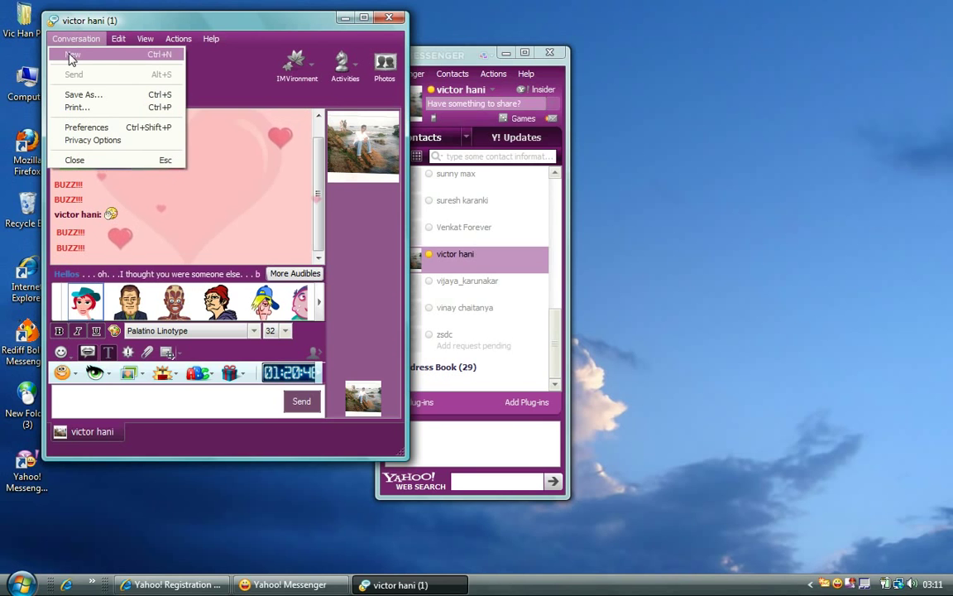
left_click(71, 56)
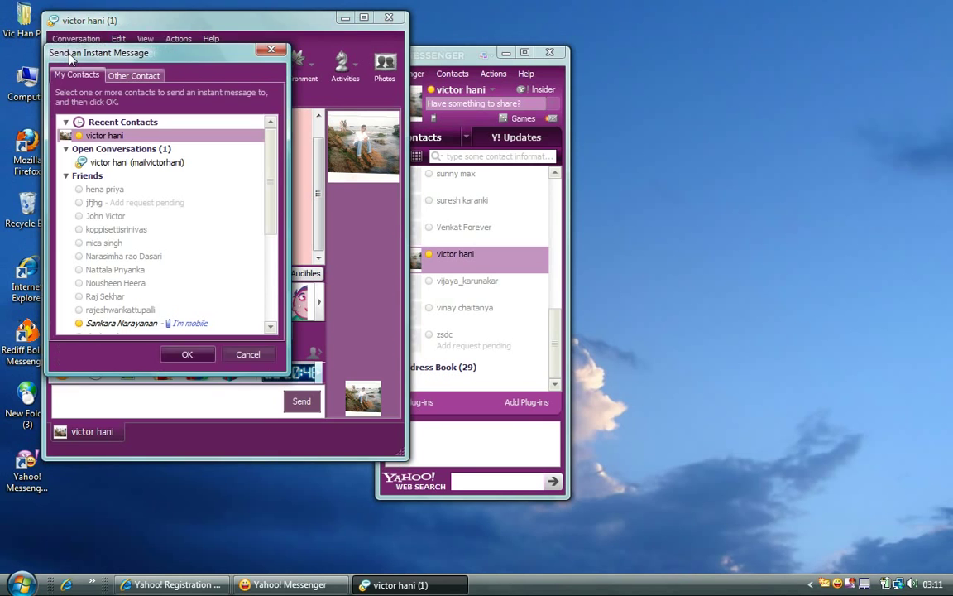
left_click(120, 217)
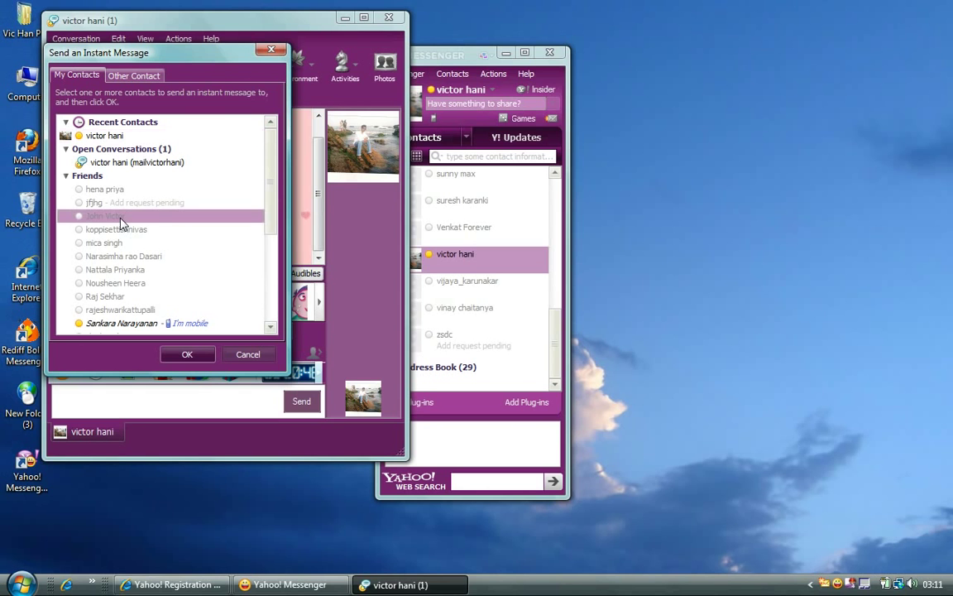
left_click(189, 357)
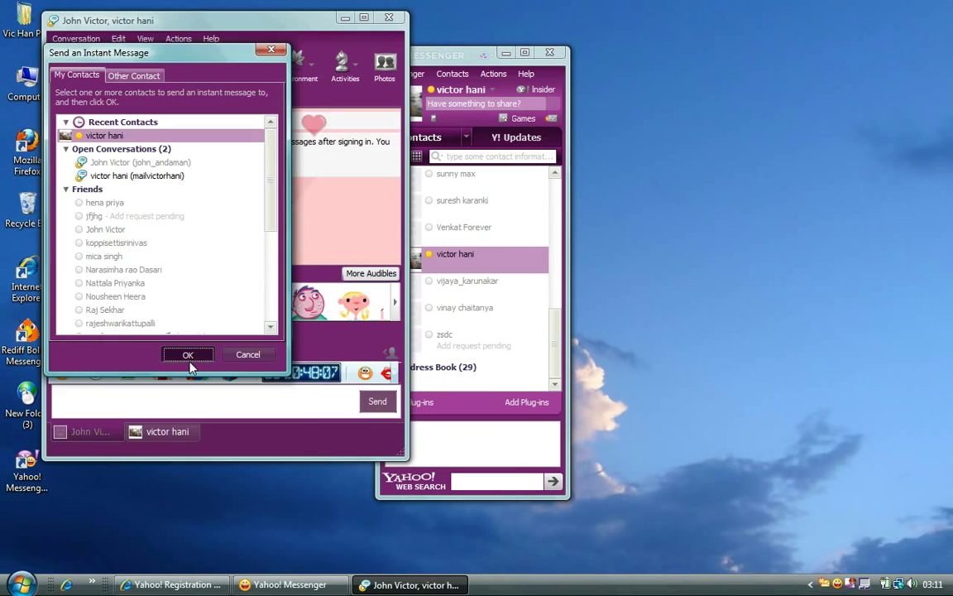
left_click(188, 356)
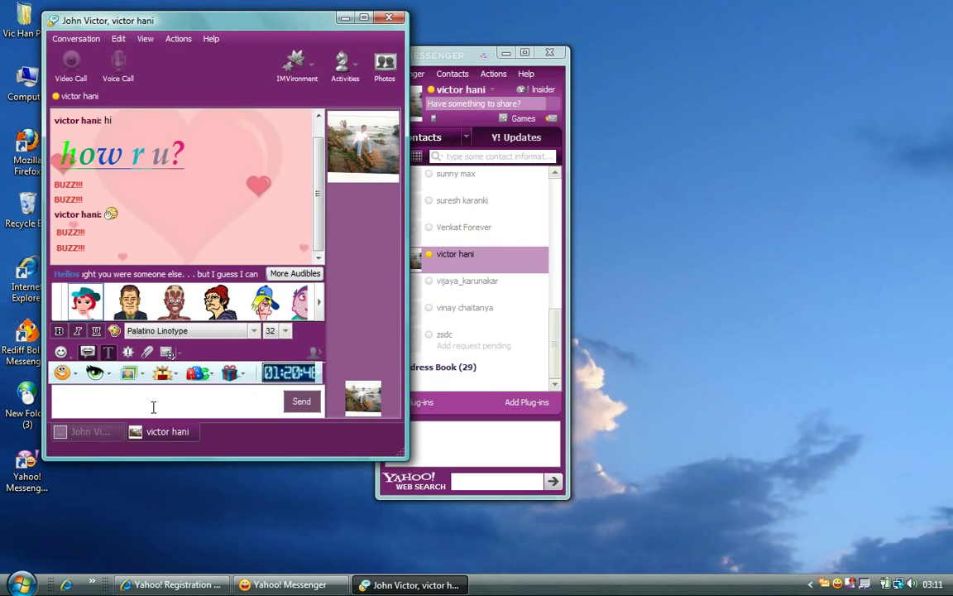
Cancel a second new-conversation contact picker and switch to the offline friend's tab.
left_click(74, 39)
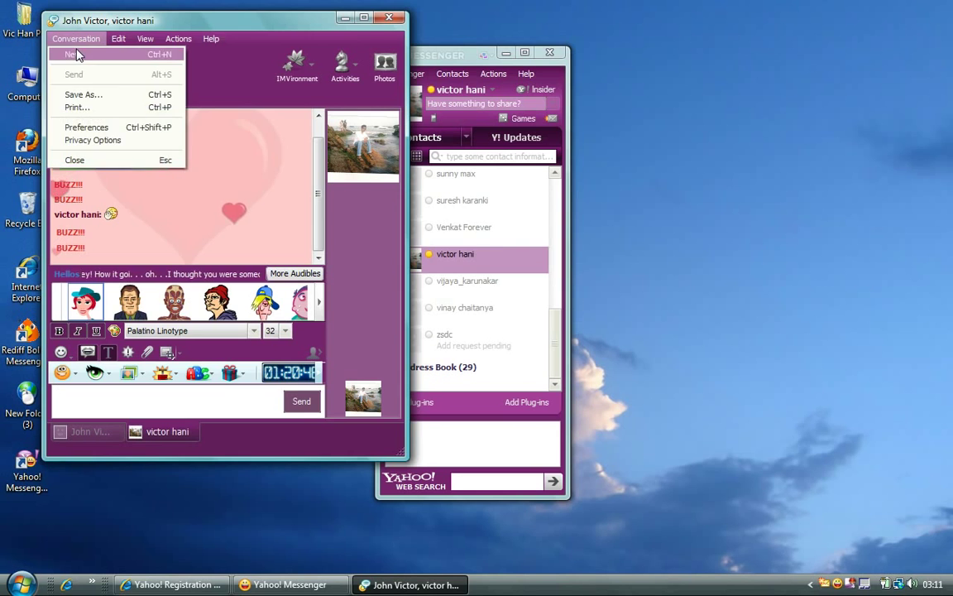
left_click(73, 55)
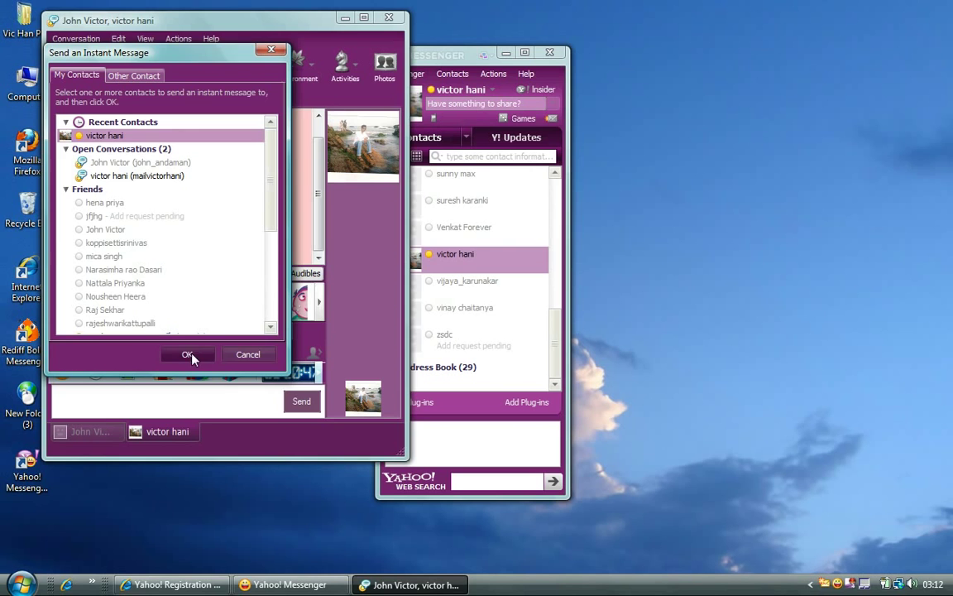
left_click(247, 354)
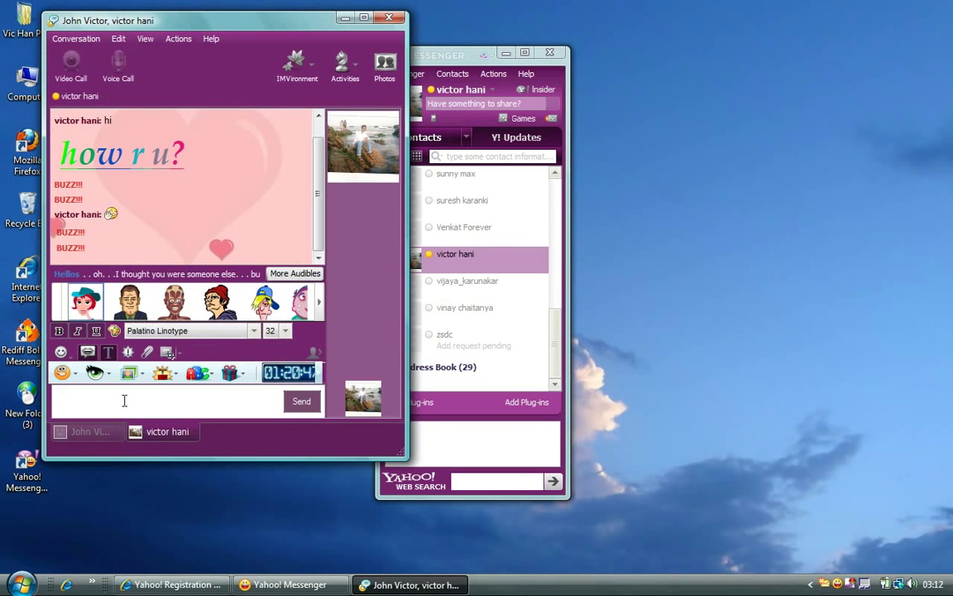
left_click(92, 433)
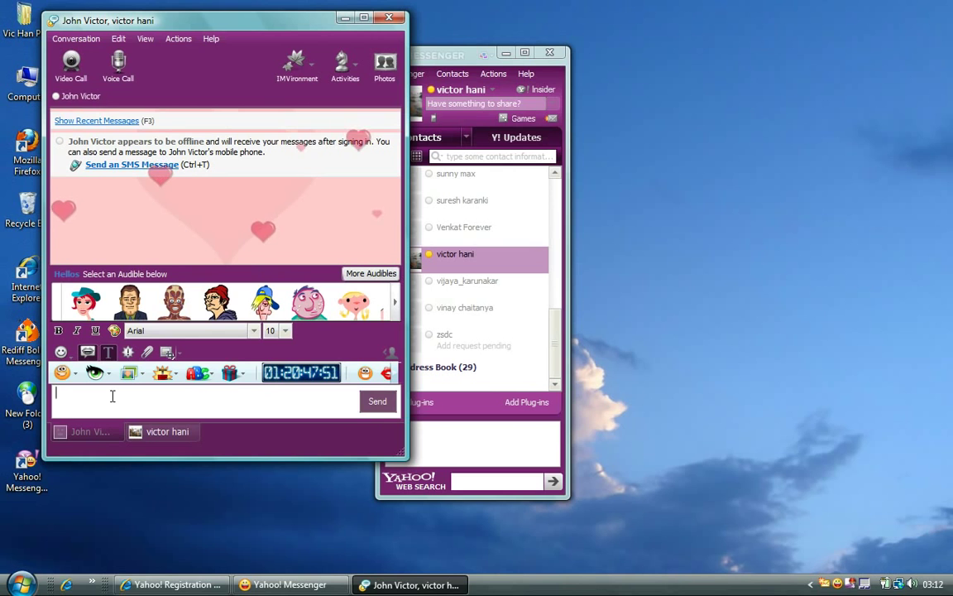
Apply the Peanuts IMVironment from Comics and Characters to the offline friend's chat.
left_click(316, 77)
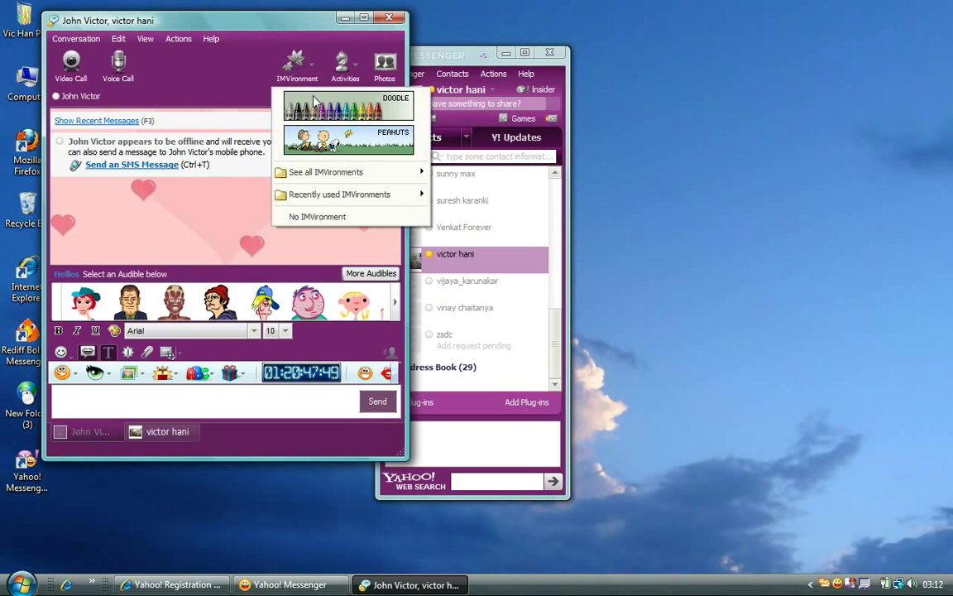
mouse_move(317, 177)
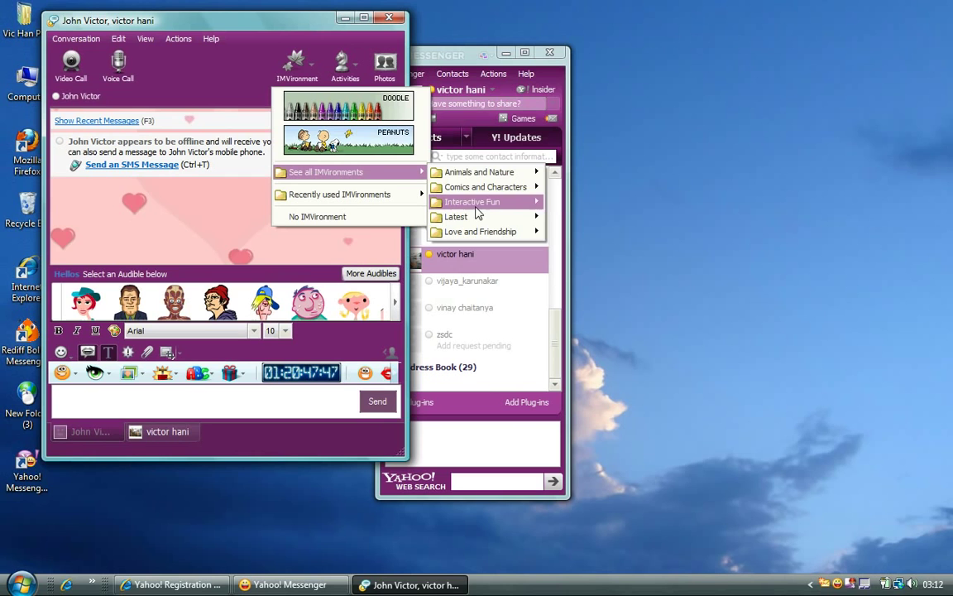
mouse_move(521, 187)
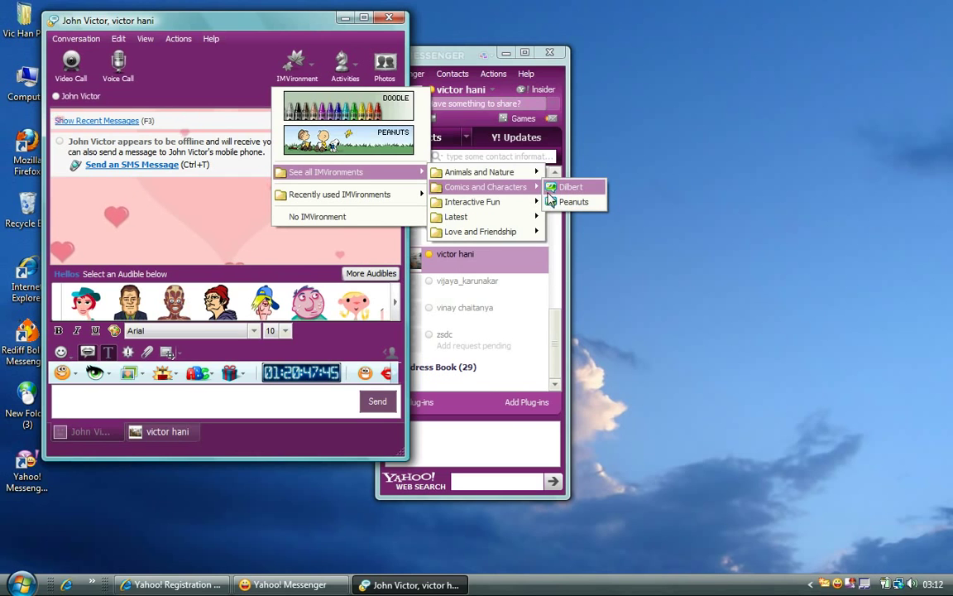
left_click(571, 202)
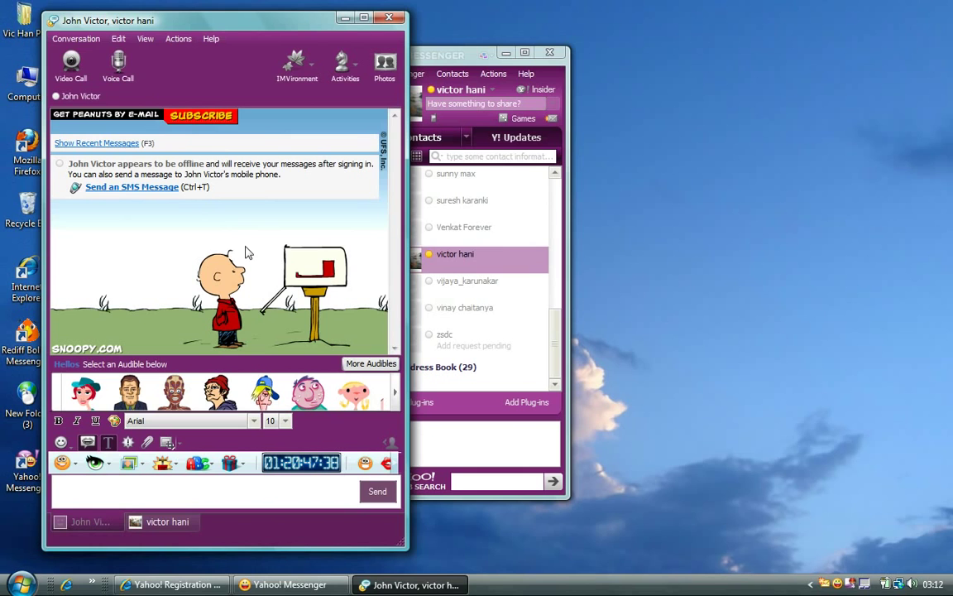
left_click(76, 39)
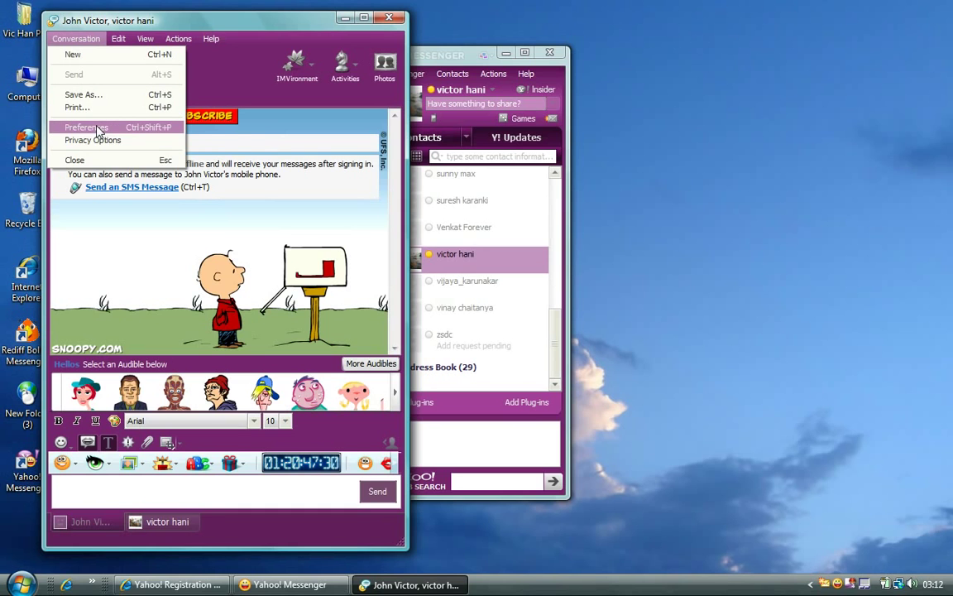
Close the open menu and switch to the online contact's conversation tab.
mouse_move(116, 44)
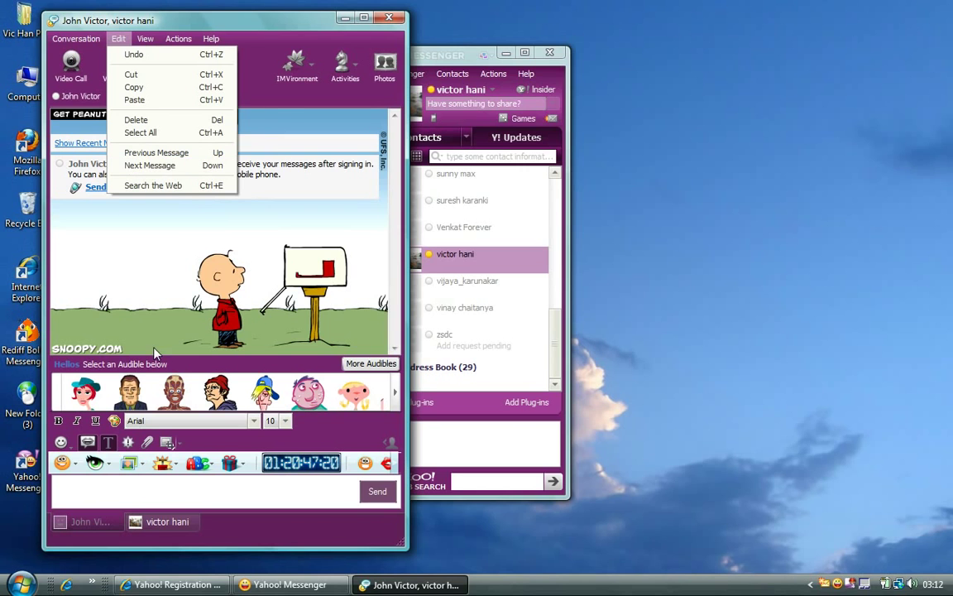
left_click(120, 503)
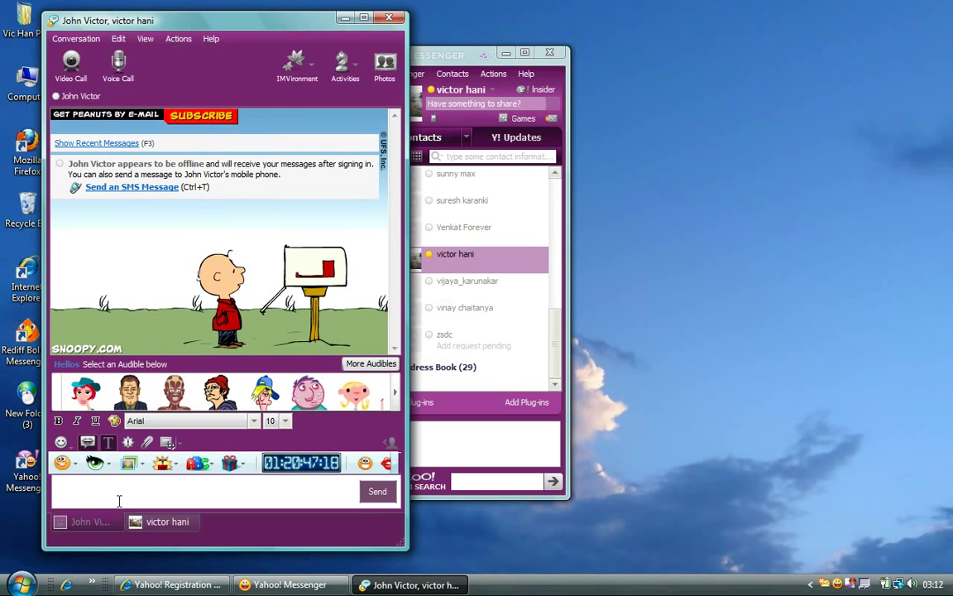
left_click(158, 521)
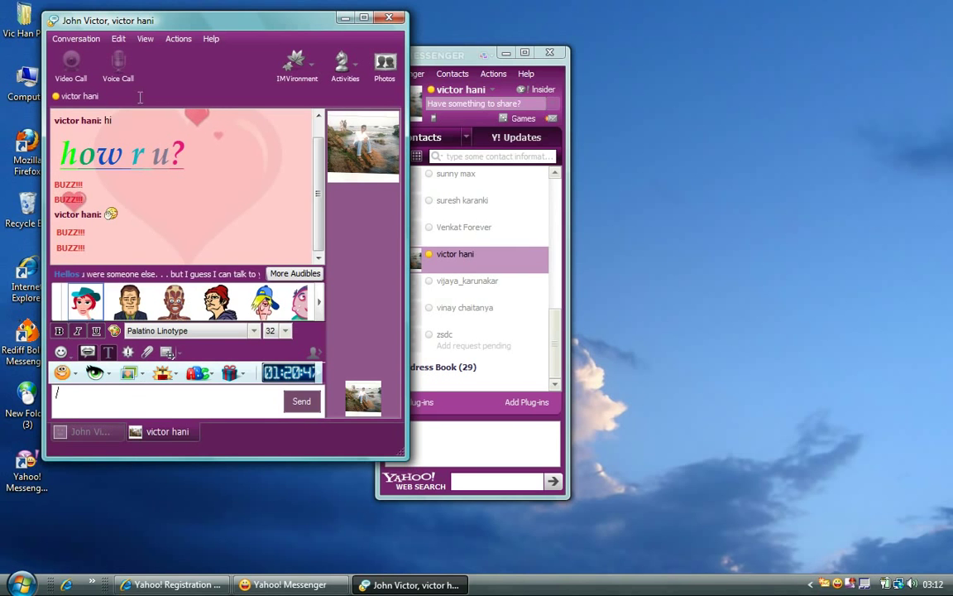
Recall earlier messages back to 'how r u?', then replace them with ':-?' in the message box.
left_click(117, 38)
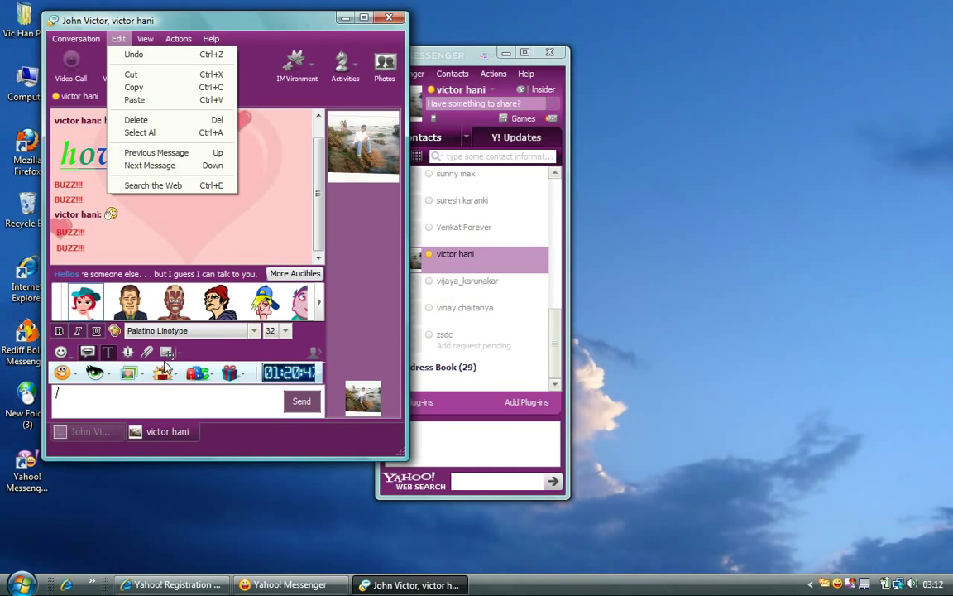
left_click(144, 408)
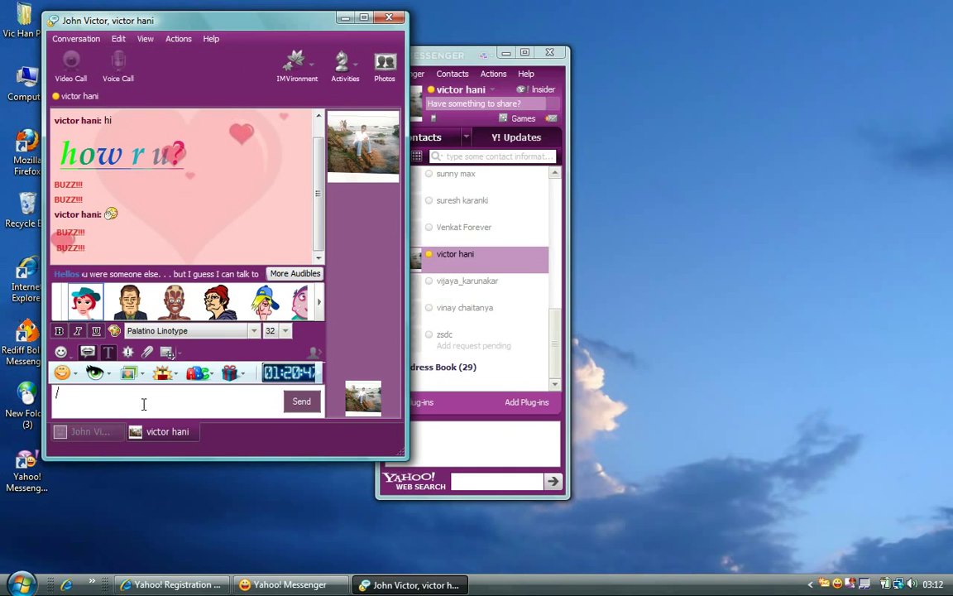
key("Up")
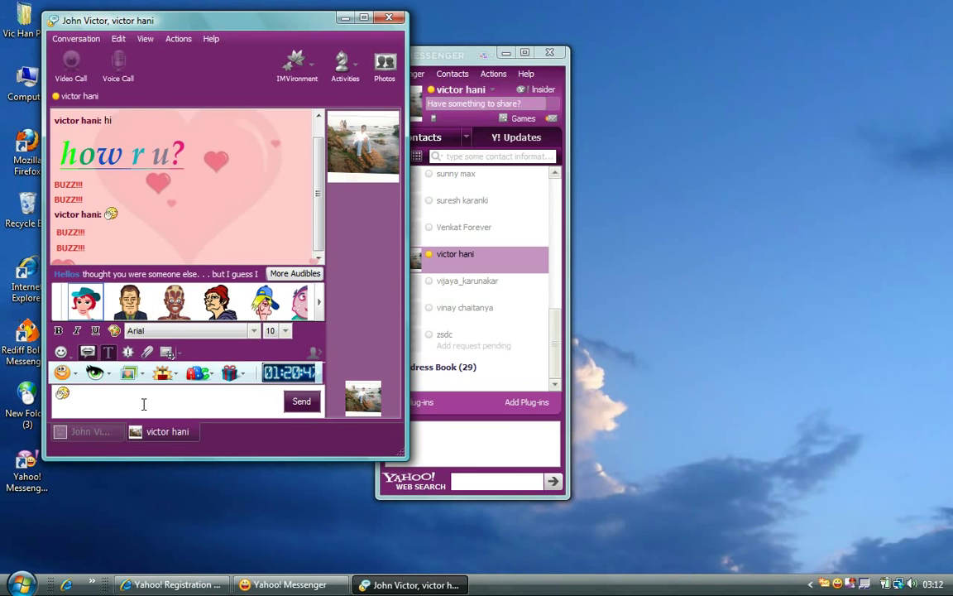
key("Up")
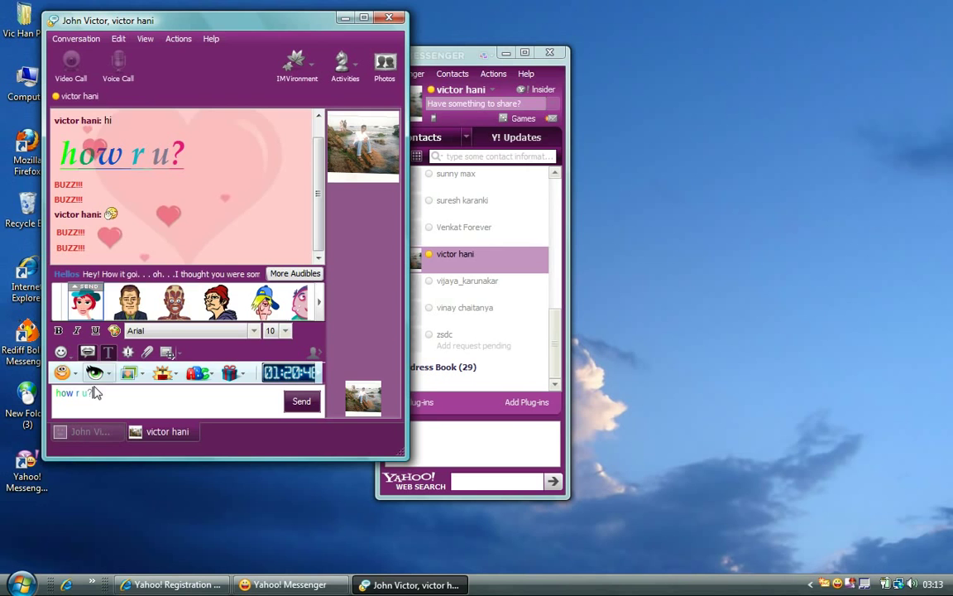
mouse_move(124, 293)
key("ctrl+a")
type(":-?")
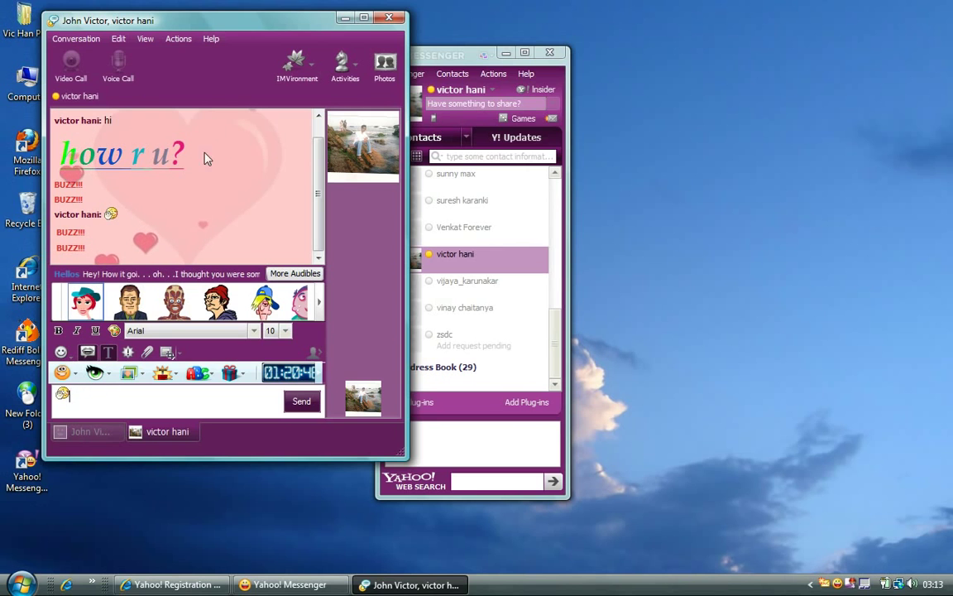
Browse the View, Actions and Help menus, then close the conversation window.
left_click(145, 39)
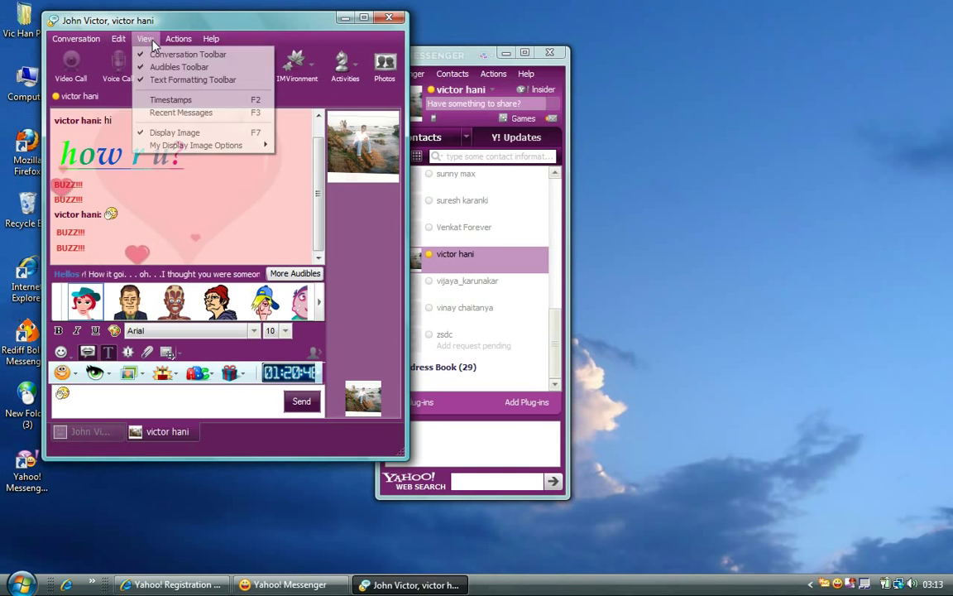
left_click(262, 39)
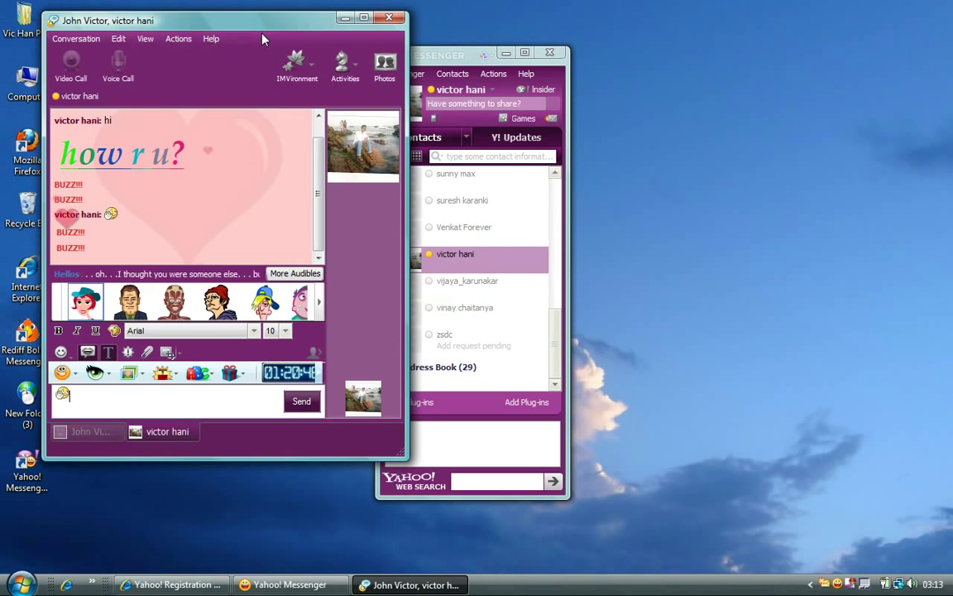
left_click(184, 40)
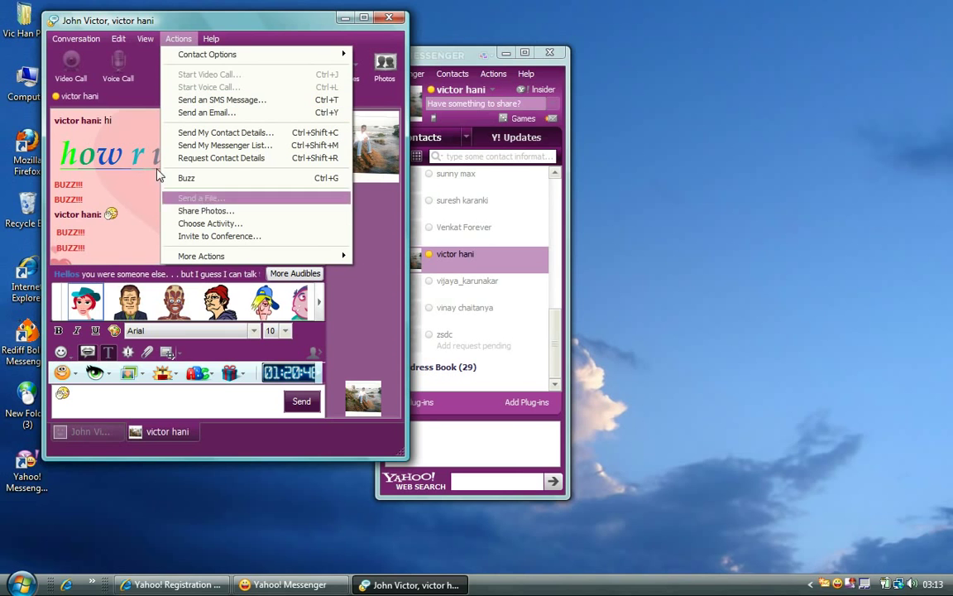
left_click(465, 59)
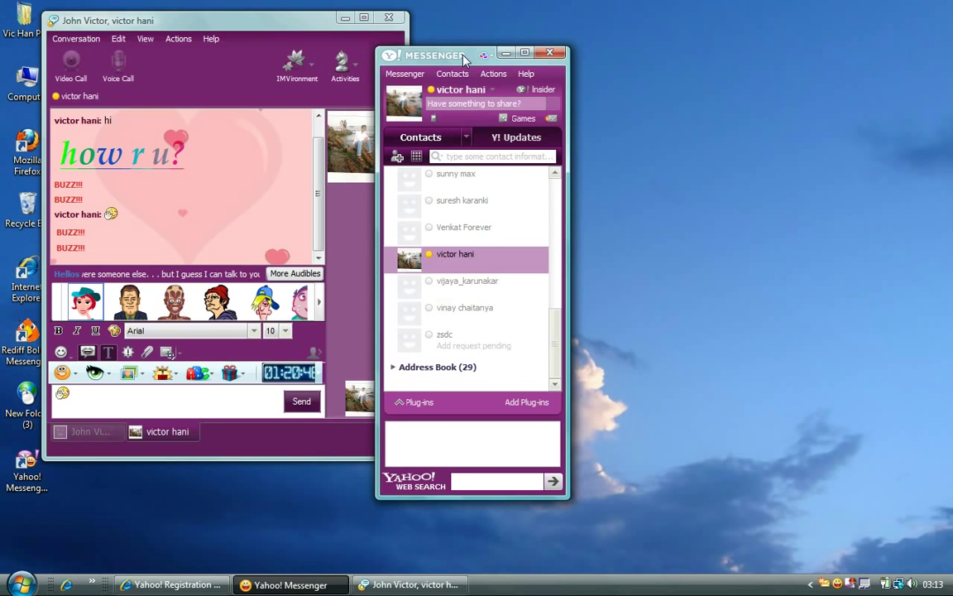
left_click(211, 38)
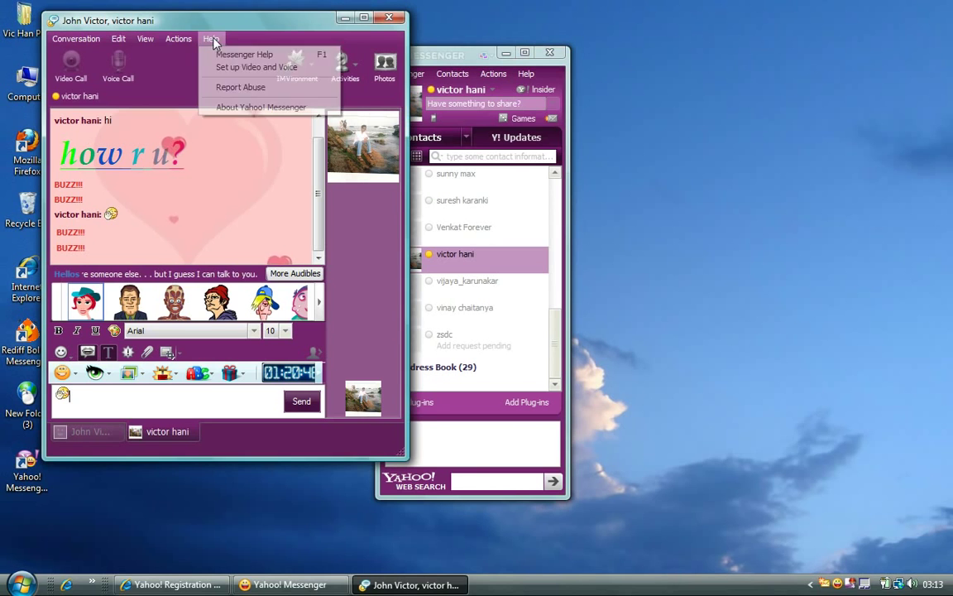
left_click(389, 17)
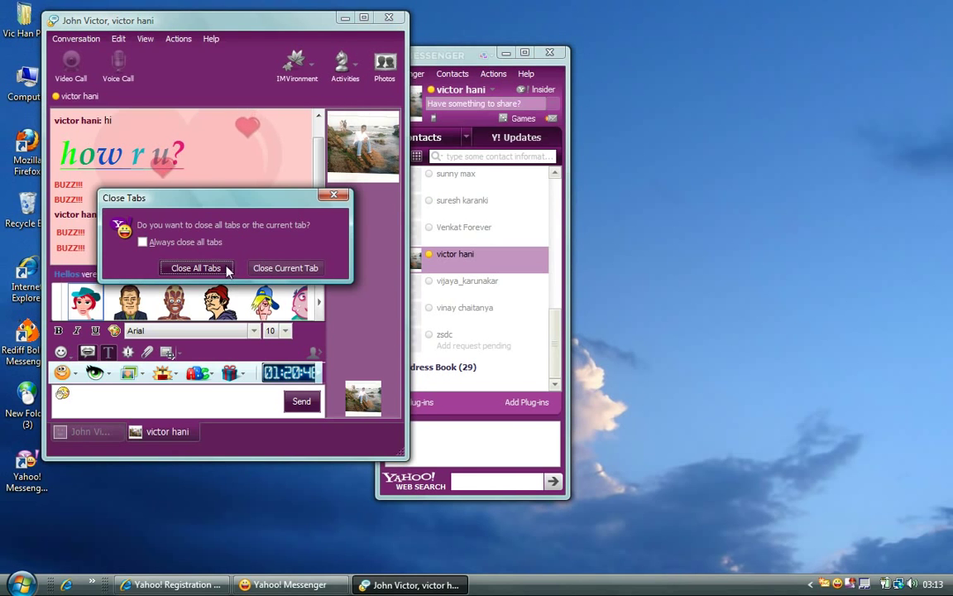
Close all conversation tabs, then browse the main window's Messenger and Contacts menus.
left_click(229, 270)
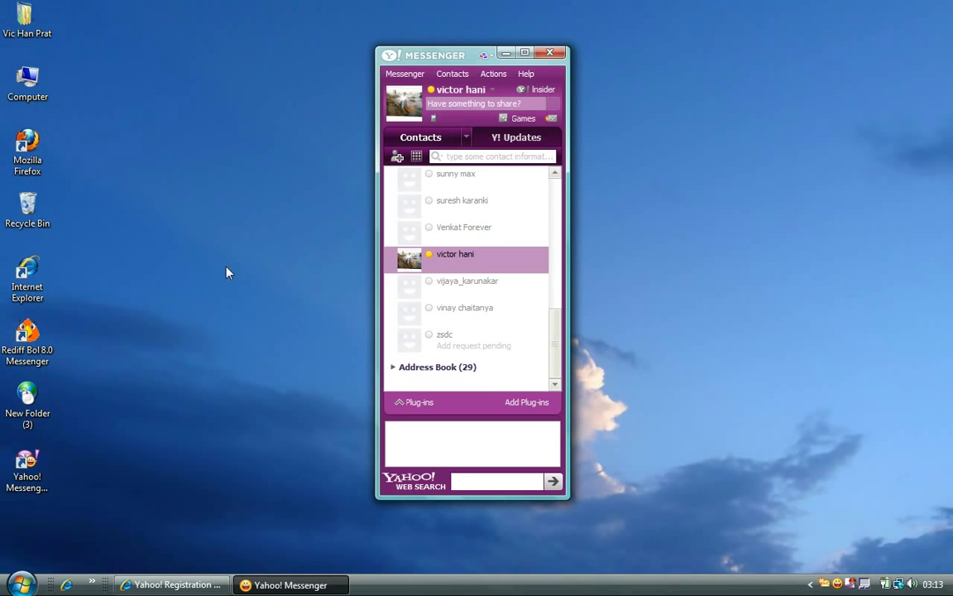
left_click(419, 76)
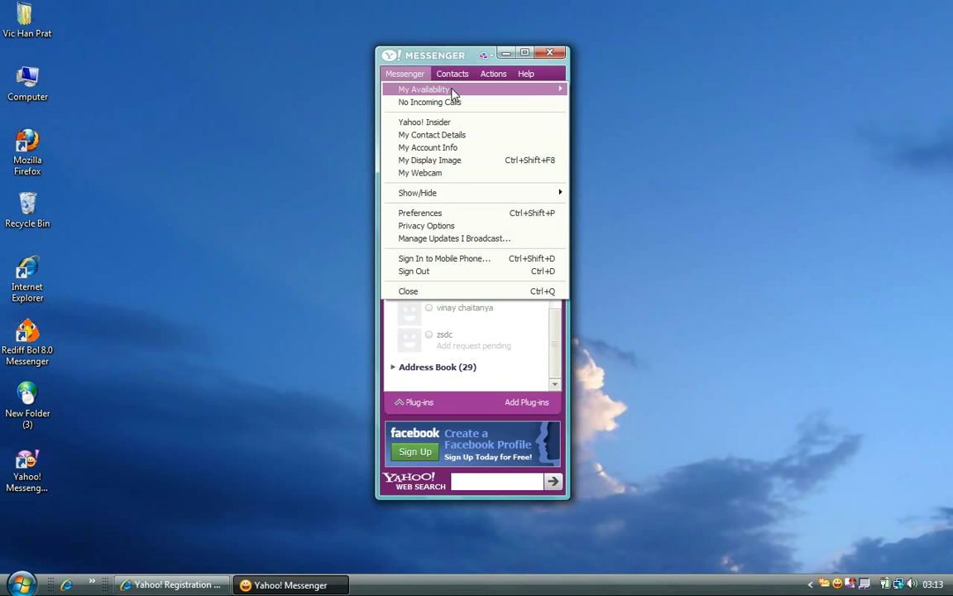
mouse_move(452, 91)
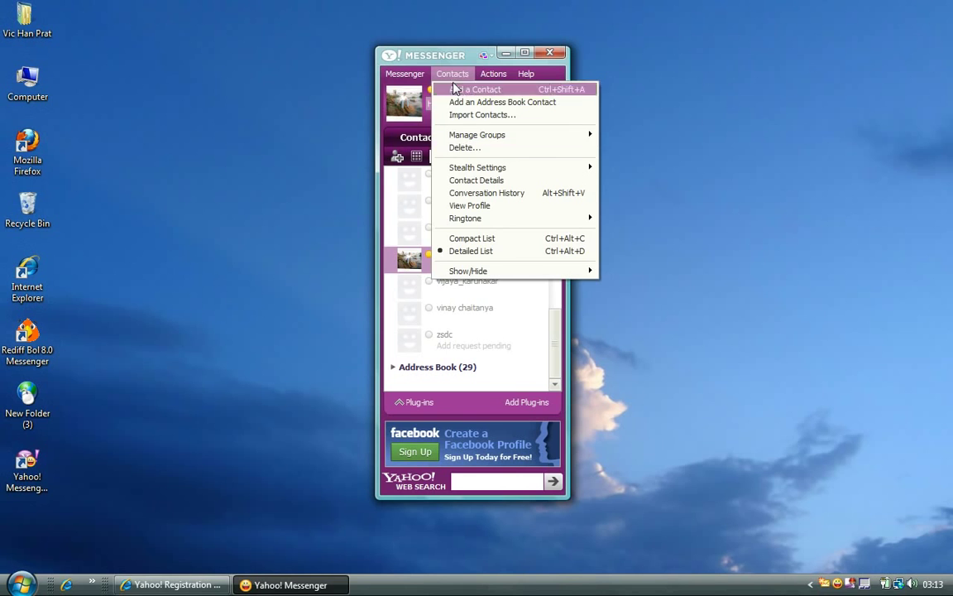
mouse_move(489, 79)
mouse_move(520, 81)
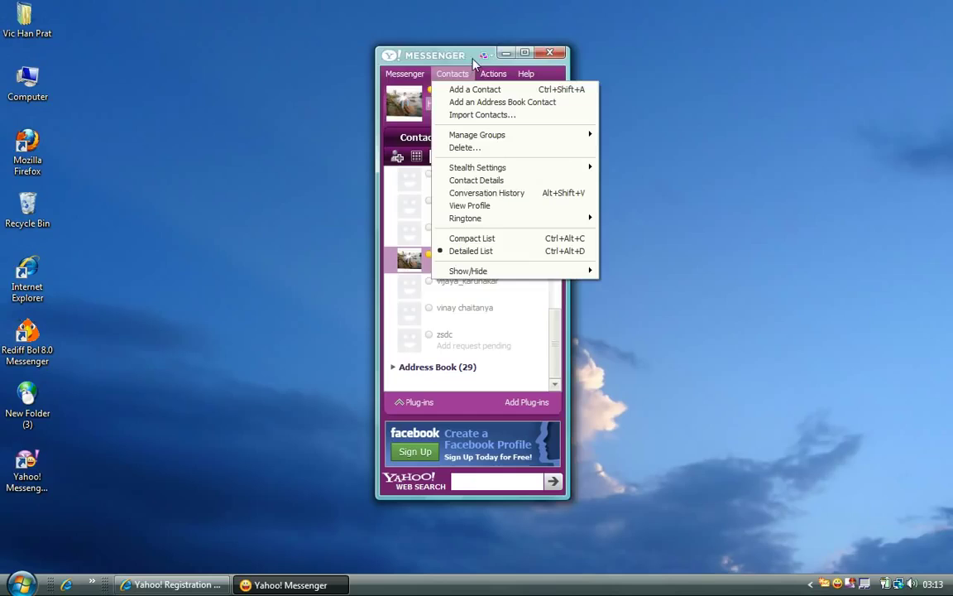
Try the Blue Clouds skin on the contact list, then switch to the orange Graffiti skin.
left_click(484, 56)
left_click(484, 56)
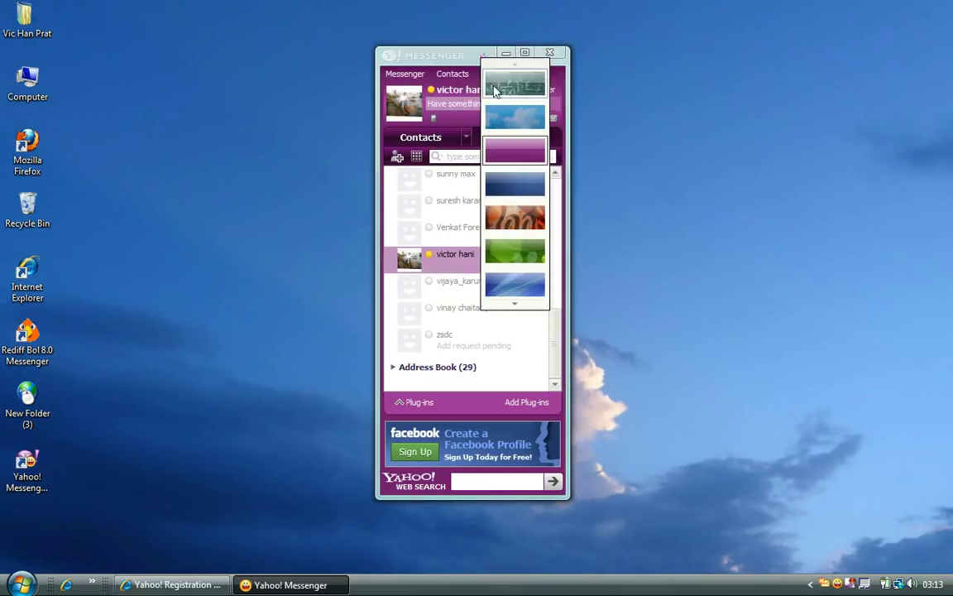
left_click(503, 115)
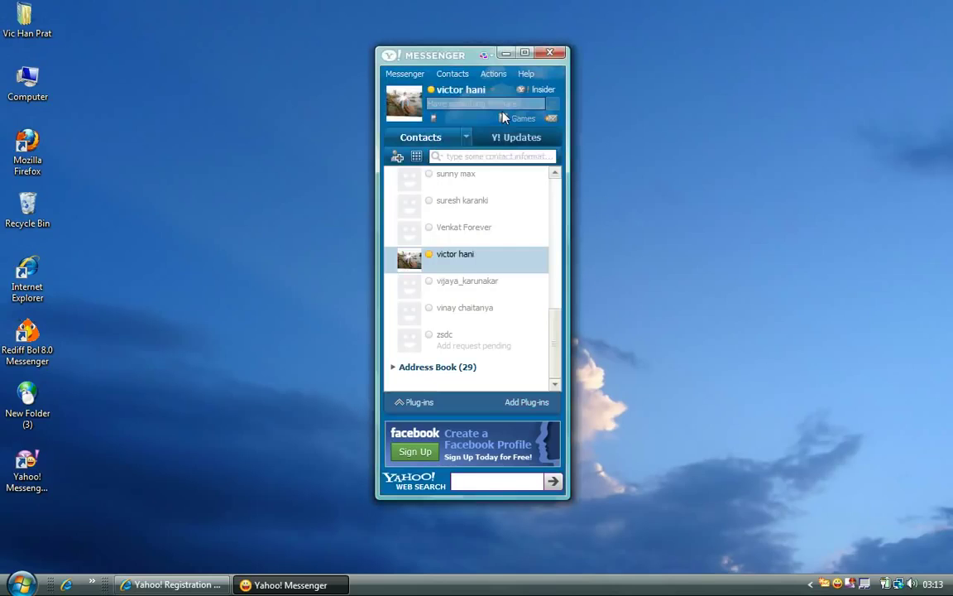
left_click(484, 57)
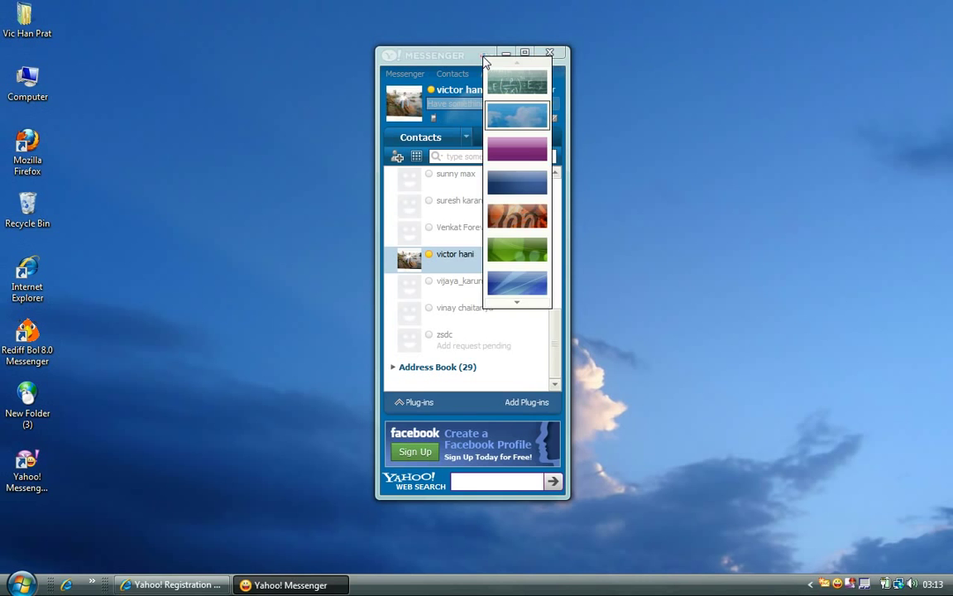
left_click(509, 217)
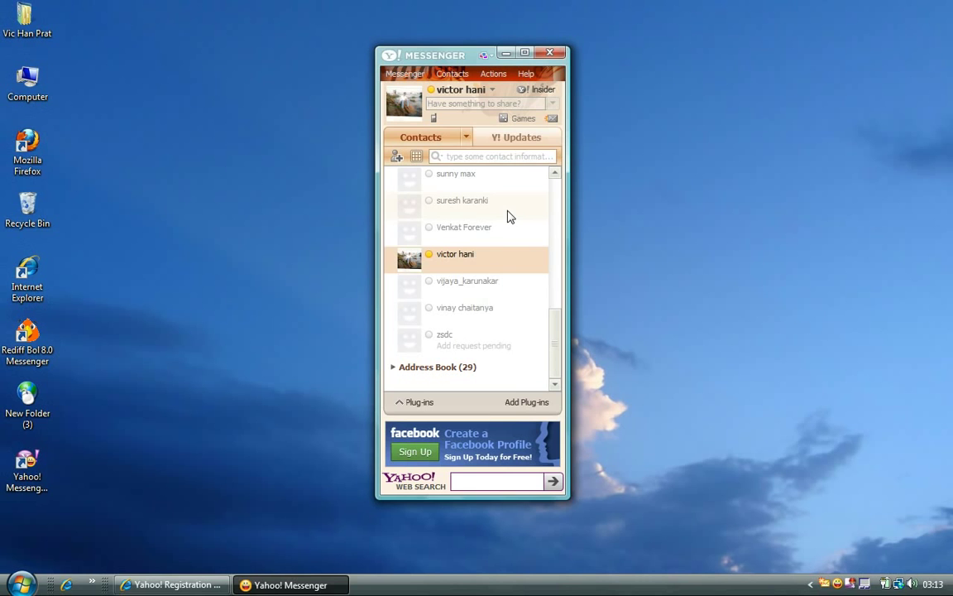
mouse_move(484, 91)
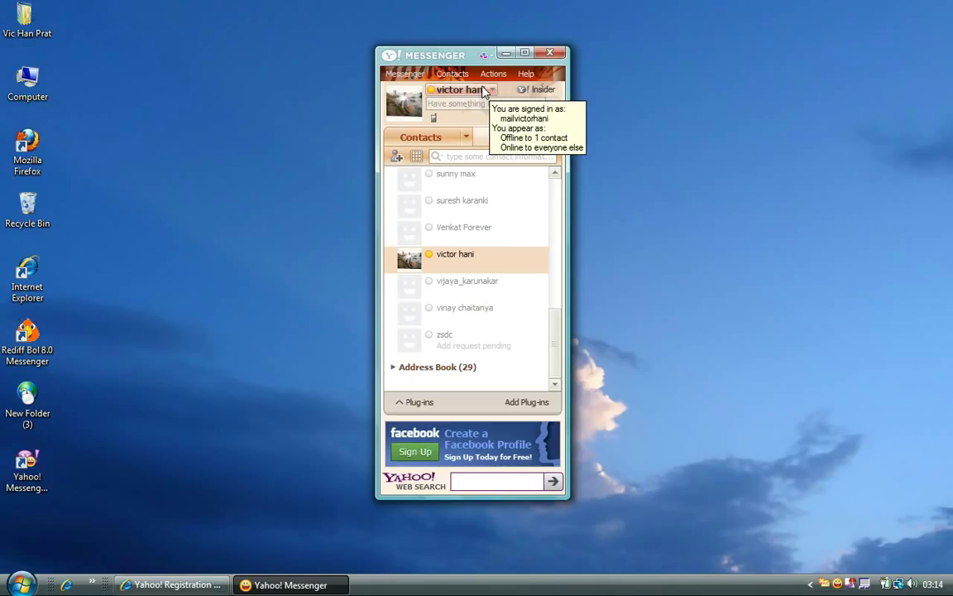